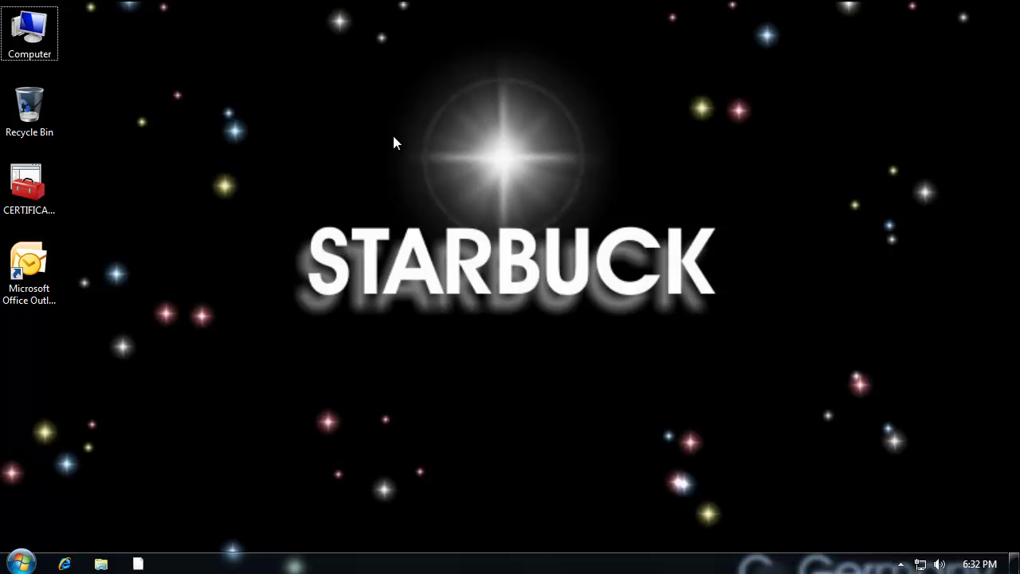
Open Local Disk (C:) from Computer, then reposition and enlarge its window
double_click(44, 48)
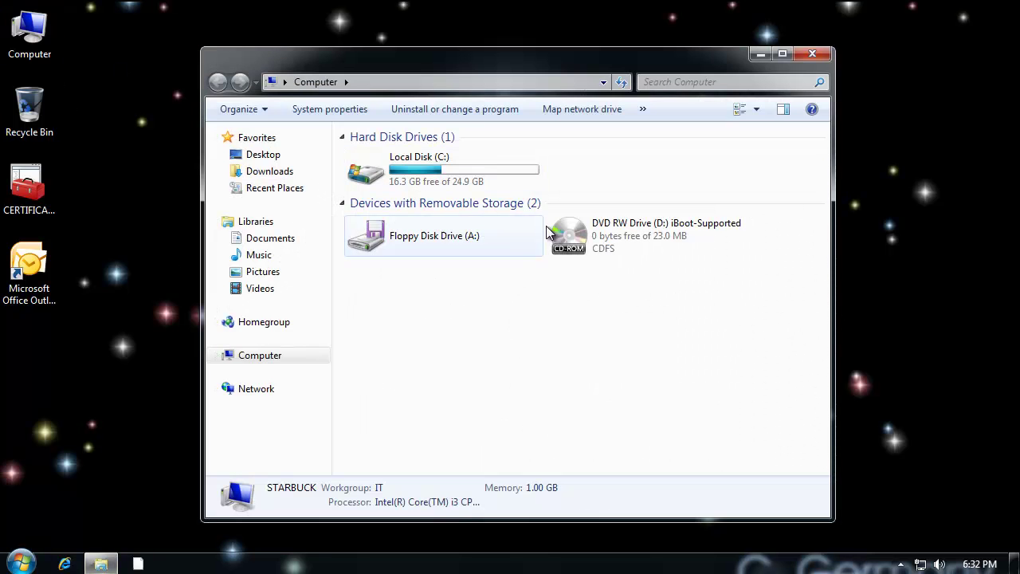
double_click(476, 165)
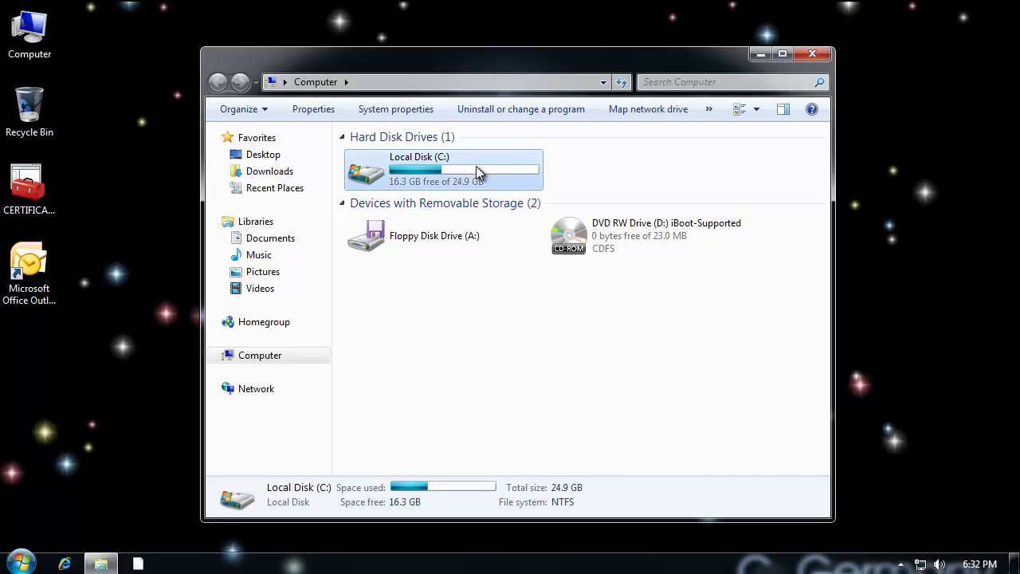
left_click_drag(498, 64, 541, 23)
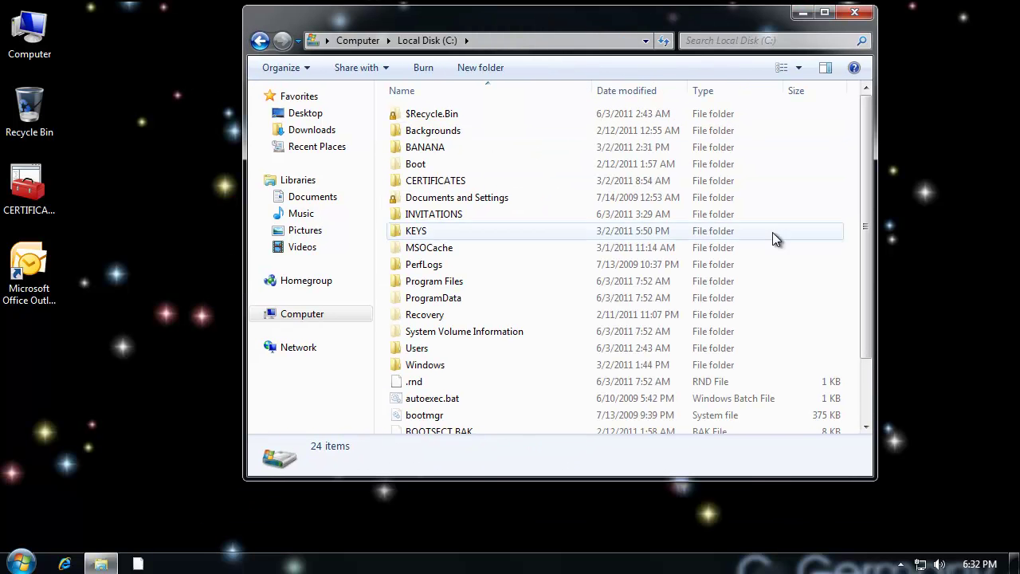
left_click_drag(875, 478, 915, 484)
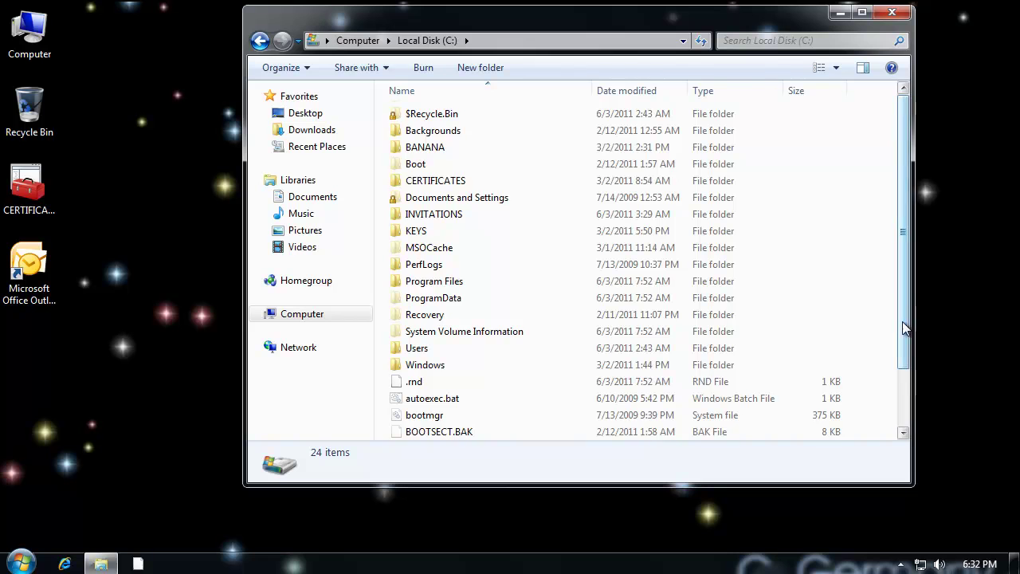
Examine the system files and folders at the root of C:, such as bootmgr, autoexec.bat, .rnd, config.sys, Windows and Recovery
scroll(913, 380, "down", 2)
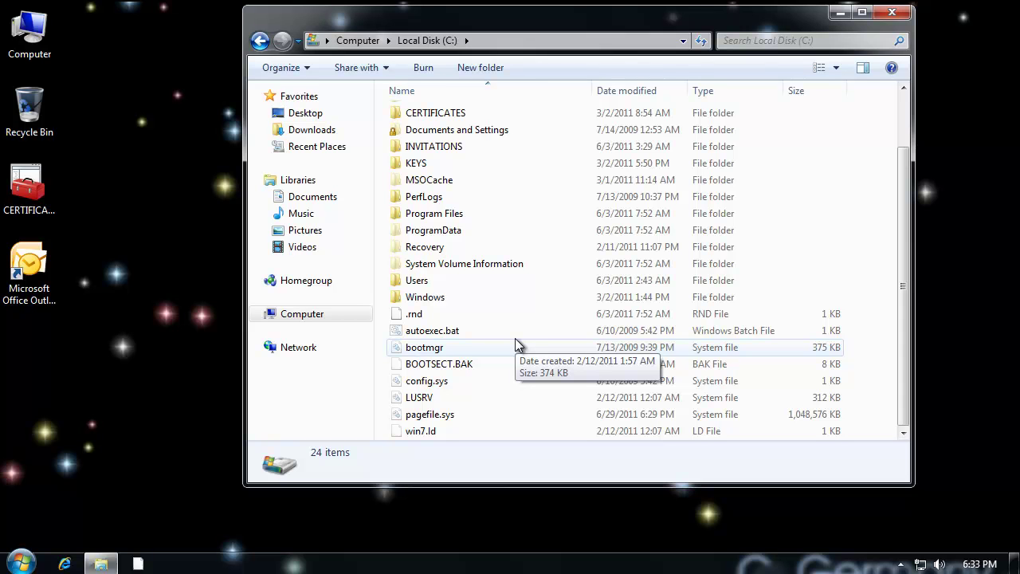
left_click(439, 347)
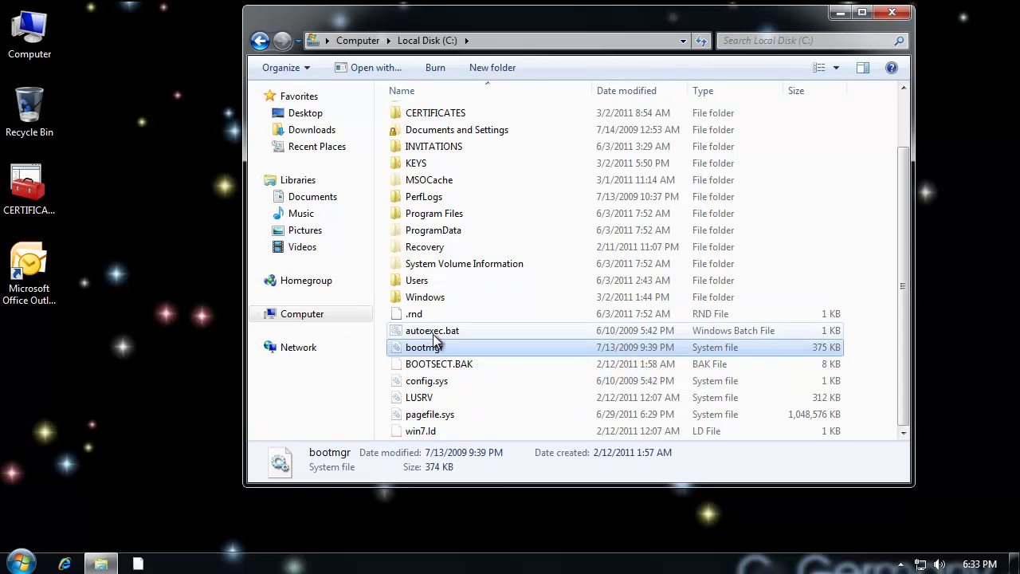
left_click(435, 330)
left_click(433, 316)
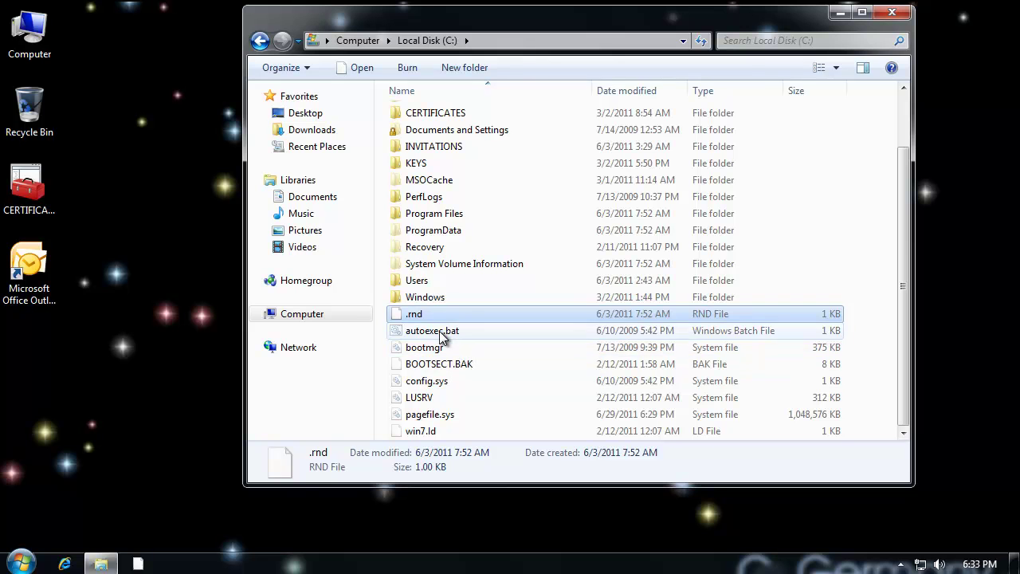
left_click(439, 331)
left_click(439, 381)
left_click(454, 297)
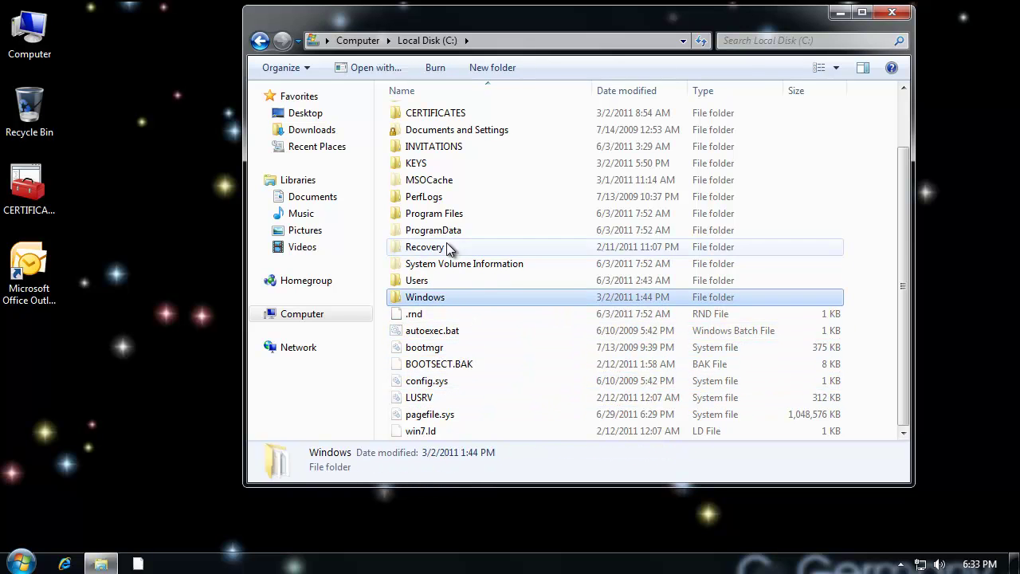
left_click(447, 245)
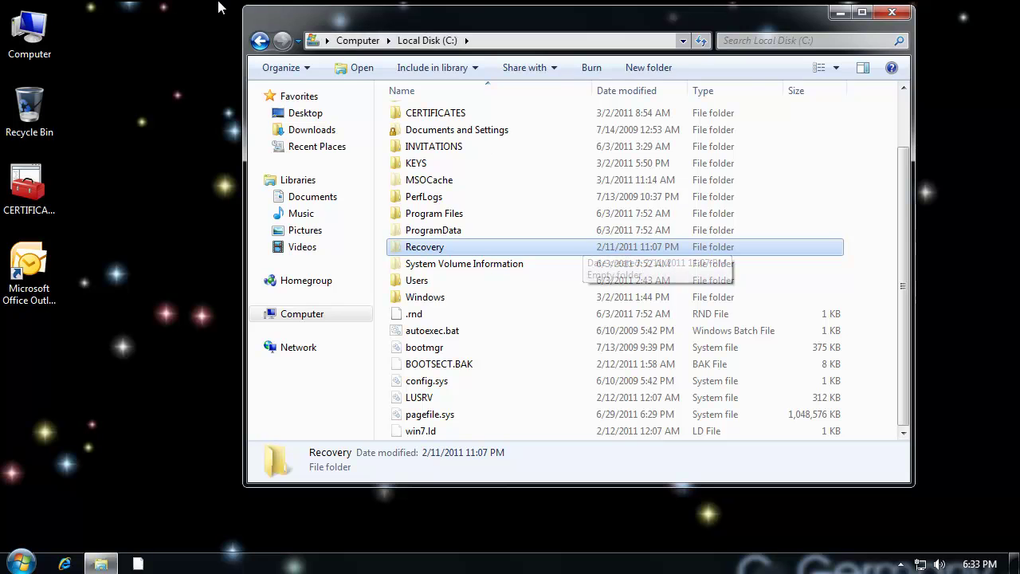
Shift the window slightly, return to the Computer view and reopen Local Disk (C:)
mouse_move(491, 16)
left_mouse_down()
mouse_move(480, 22)
mouse_move(525, 19)
mouse_move(509, 21)
left_mouse_up()
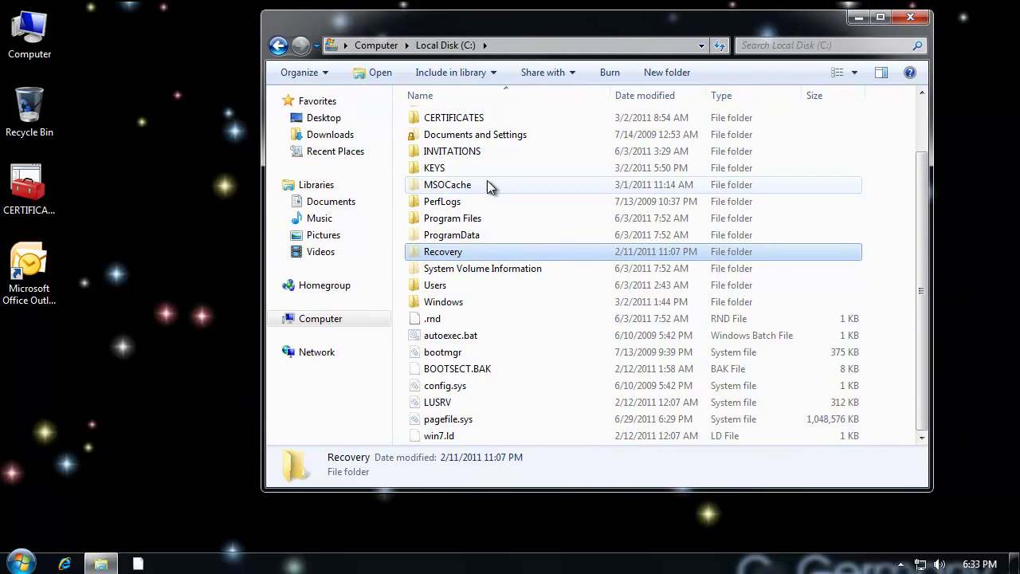
left_click(319, 321)
double_click(525, 141)
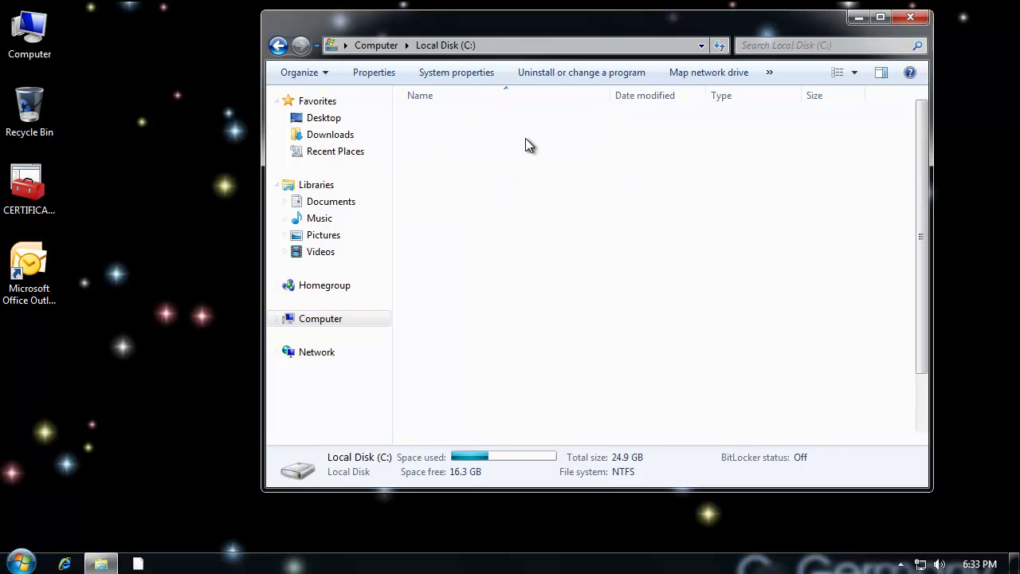
Open the view settings in Folder Options and set hidden items to Show hidden files, folders, and drives
left_click(328, 77)
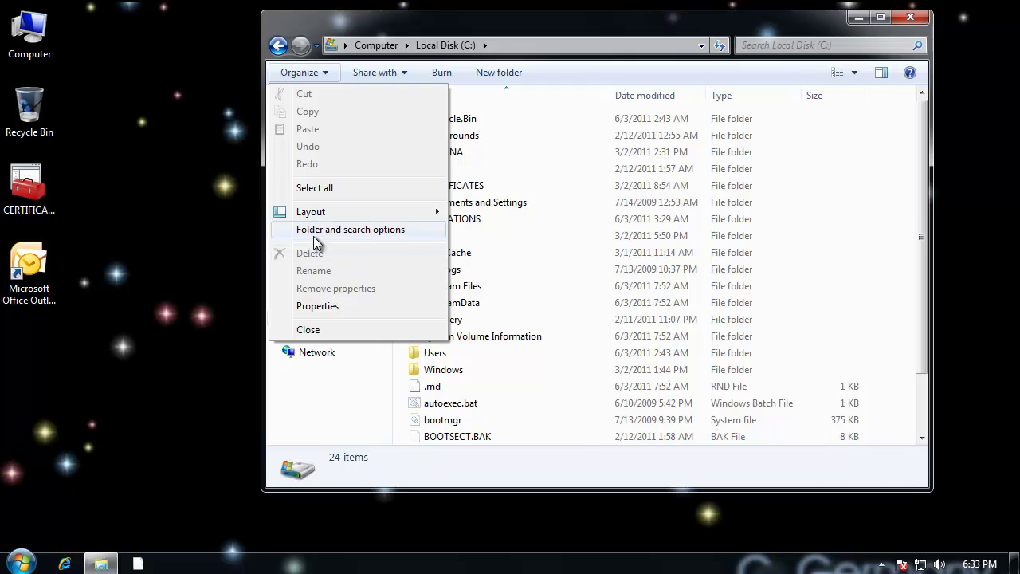
left_click(316, 233)
left_click_drag(397, 84, 500, 43)
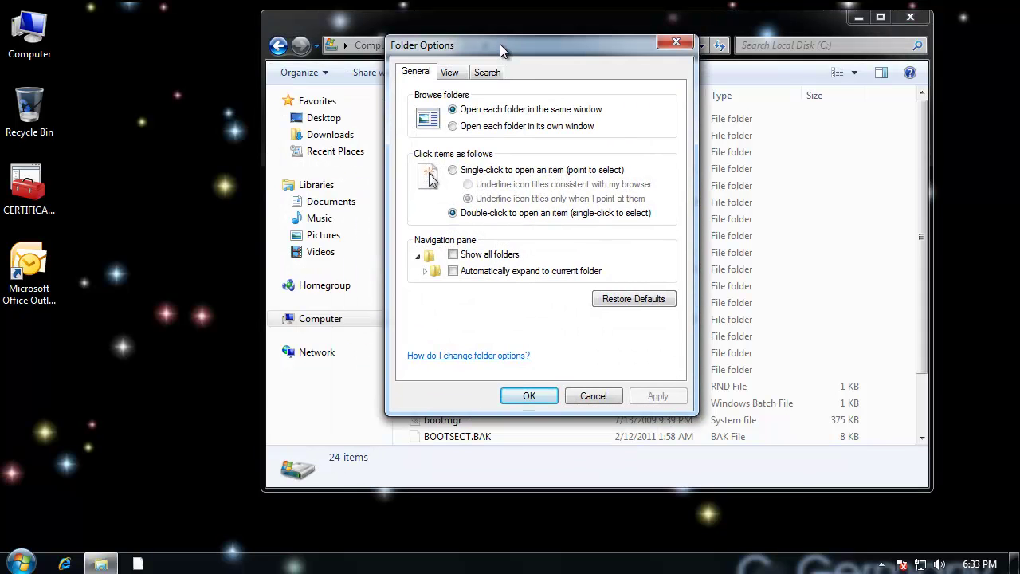
left_click(449, 72)
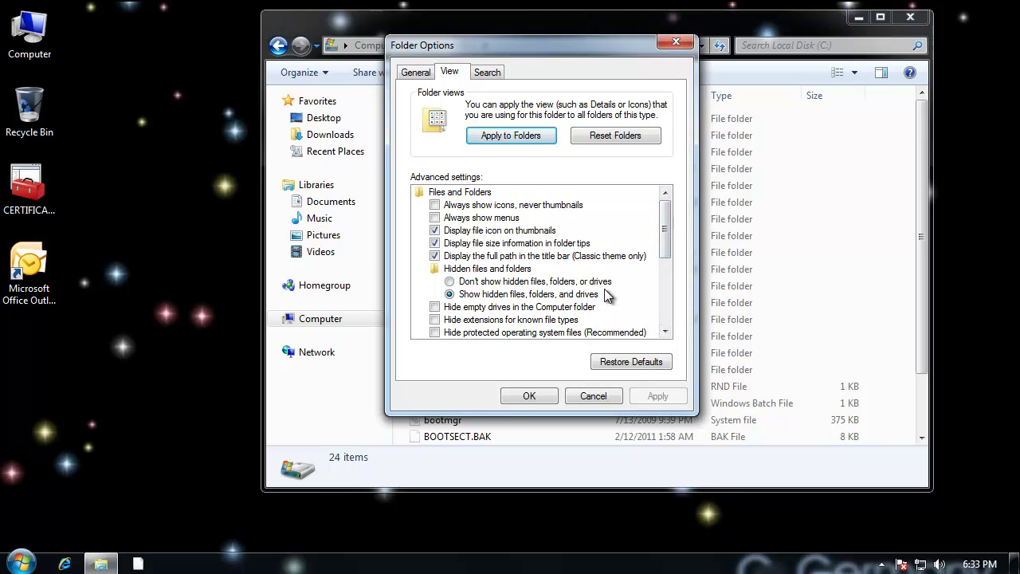
left_click(458, 284)
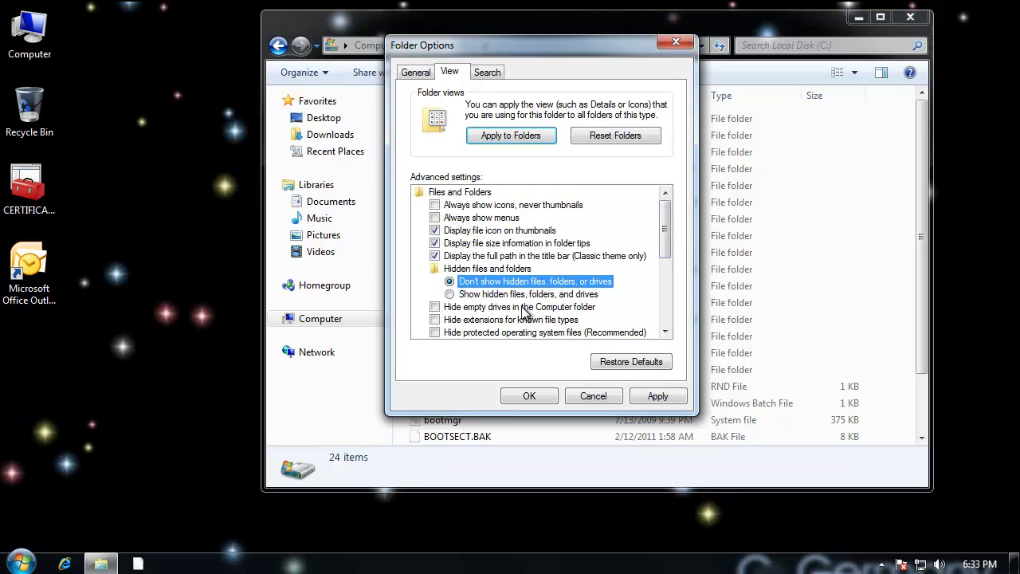
left_click(451, 294)
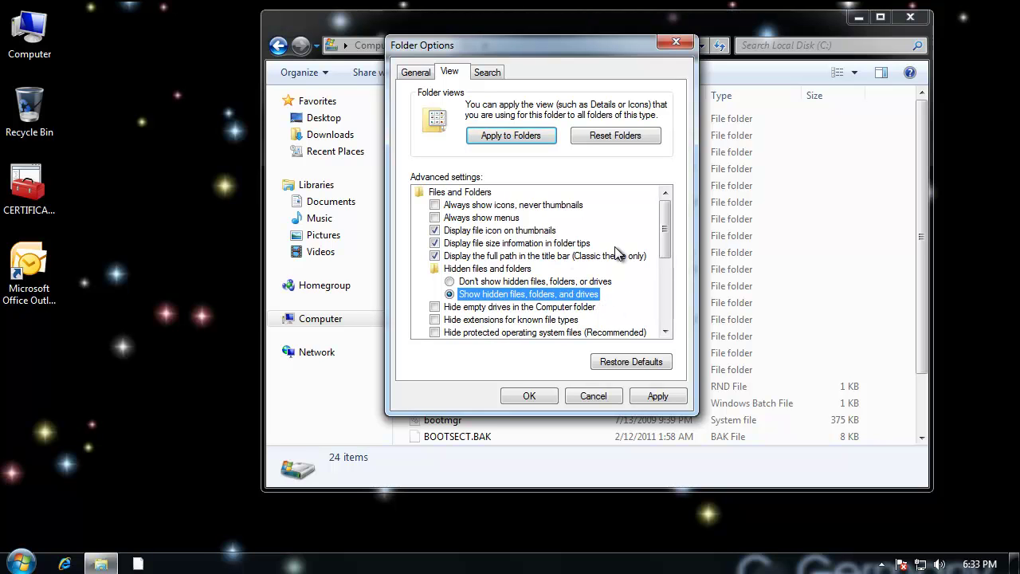
left_click(436, 255)
Enable hiding of empty drives, extensions for known file types, and protected operating system files
scroll(667, 203, "down", 1)
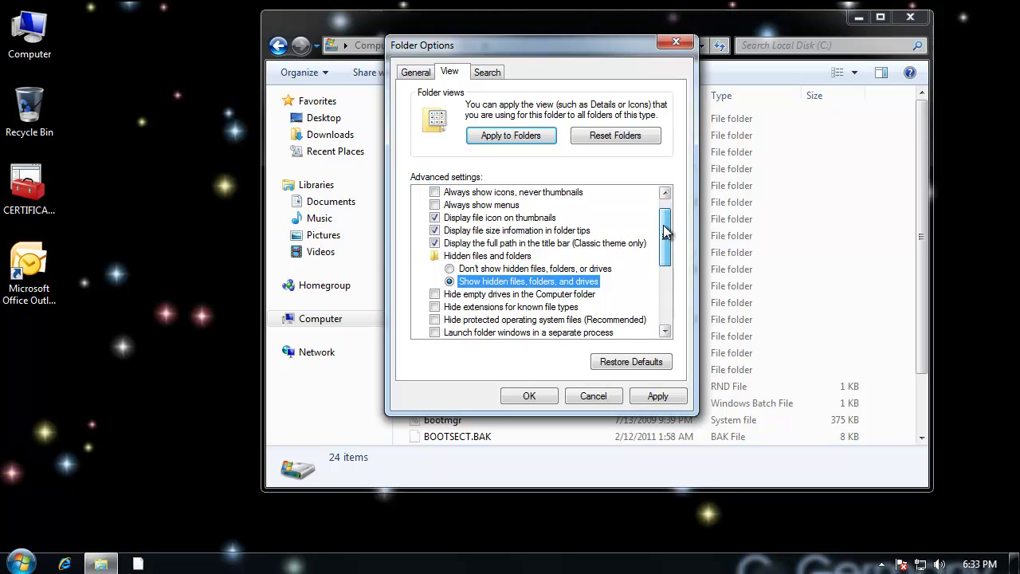
scroll(666, 231, "down", 2)
left_click(434, 243)
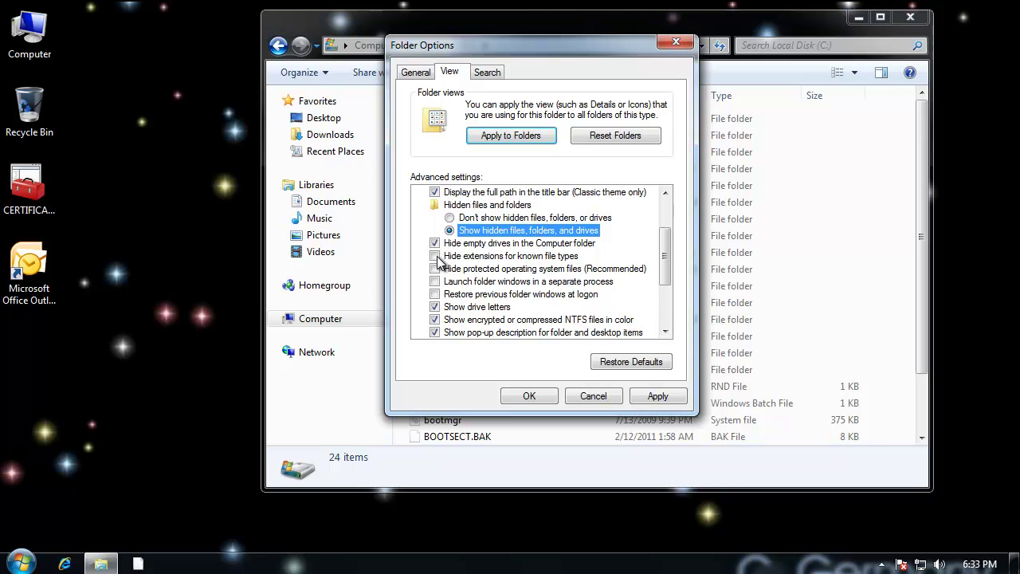
left_click(434, 256)
left_click(435, 269)
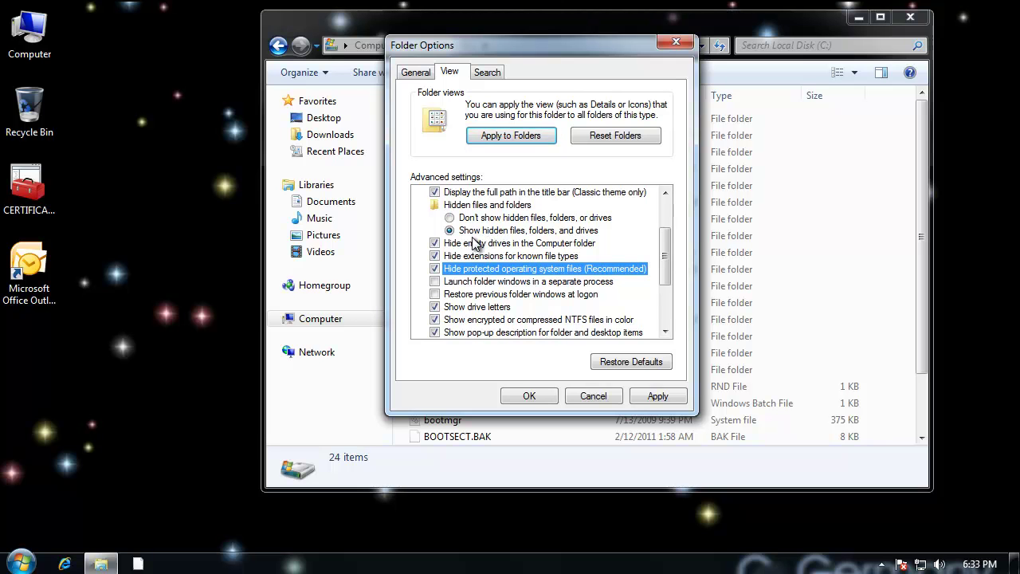
Turn off hiding of empty drives, extensions for known file types, and protected operating system files
left_click(434, 244)
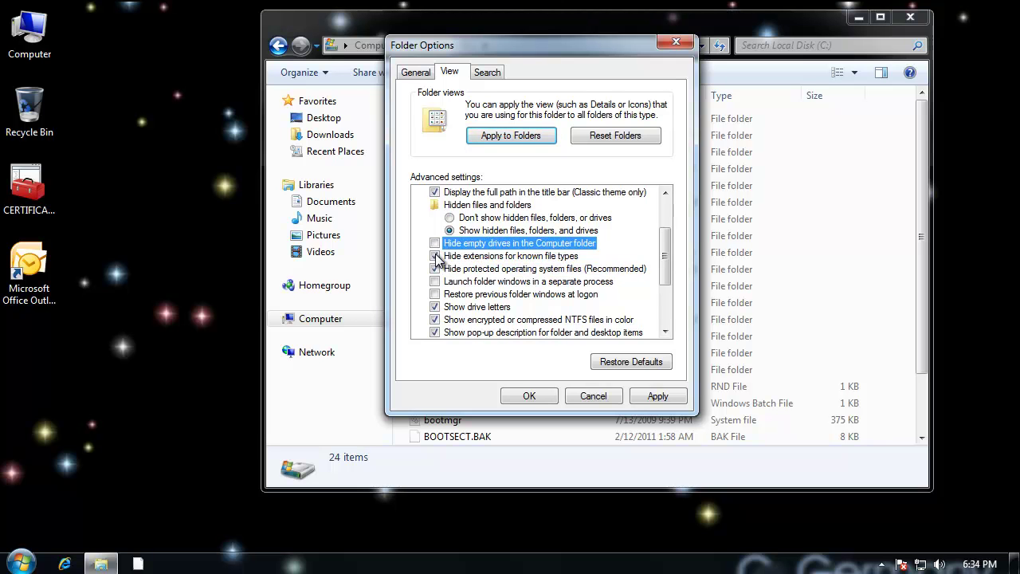
left_click(434, 256)
left_click(434, 269)
left_click(627, 311)
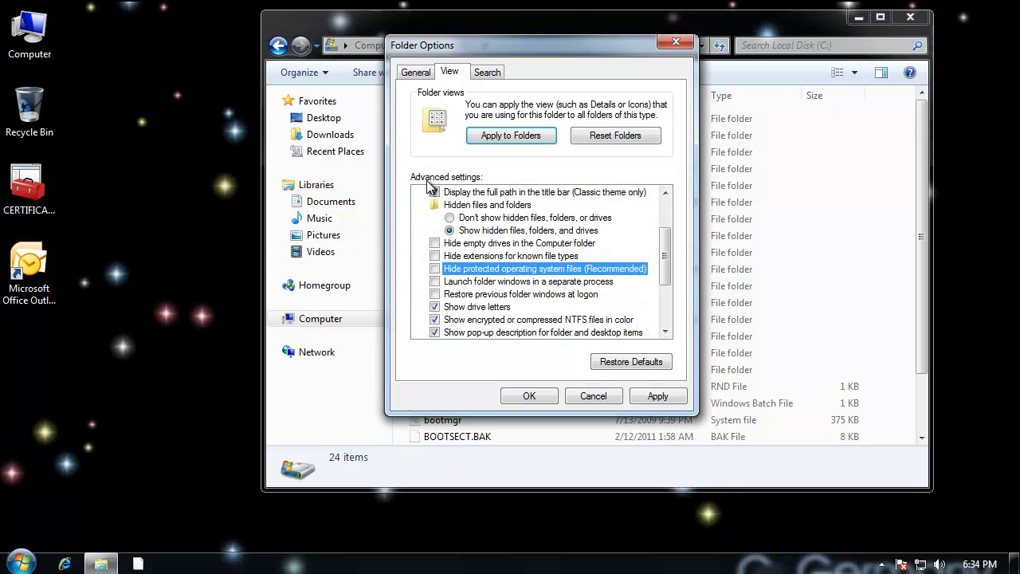
Turn Use Sharing Wizard on and back off, then accept the folder options
left_click_drag(664, 254, 665, 292)
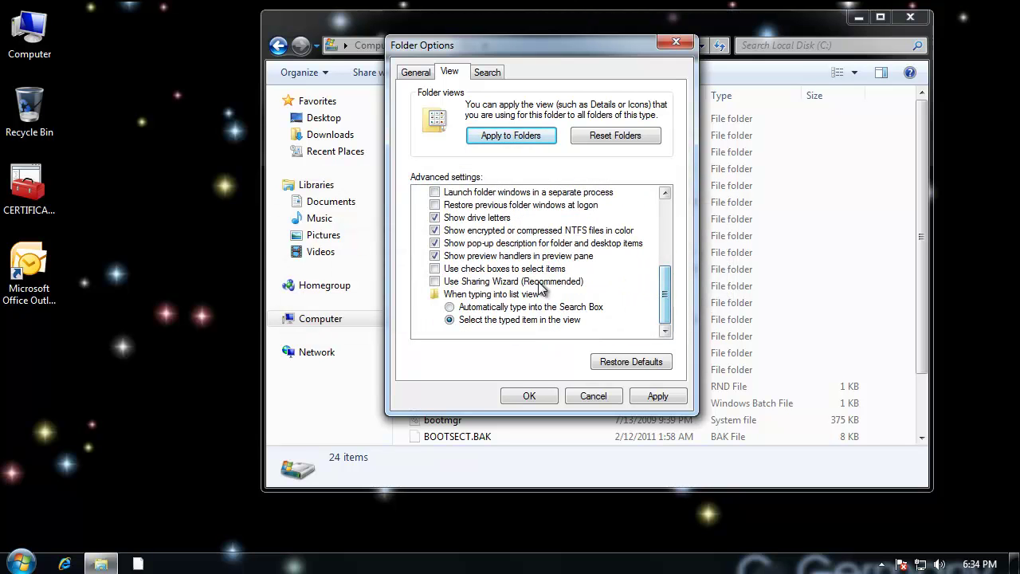
left_click(435, 282)
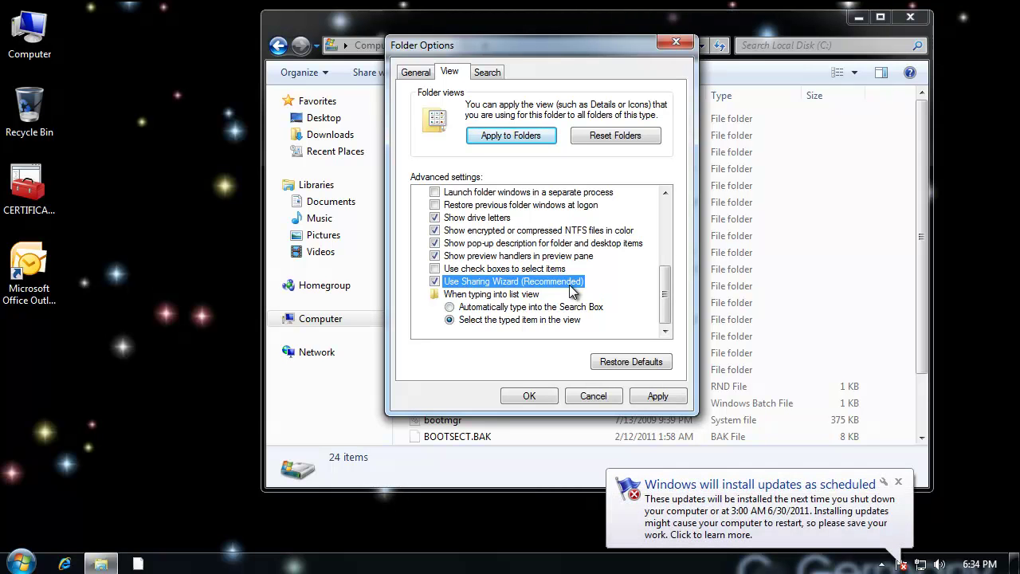
left_click(898, 482)
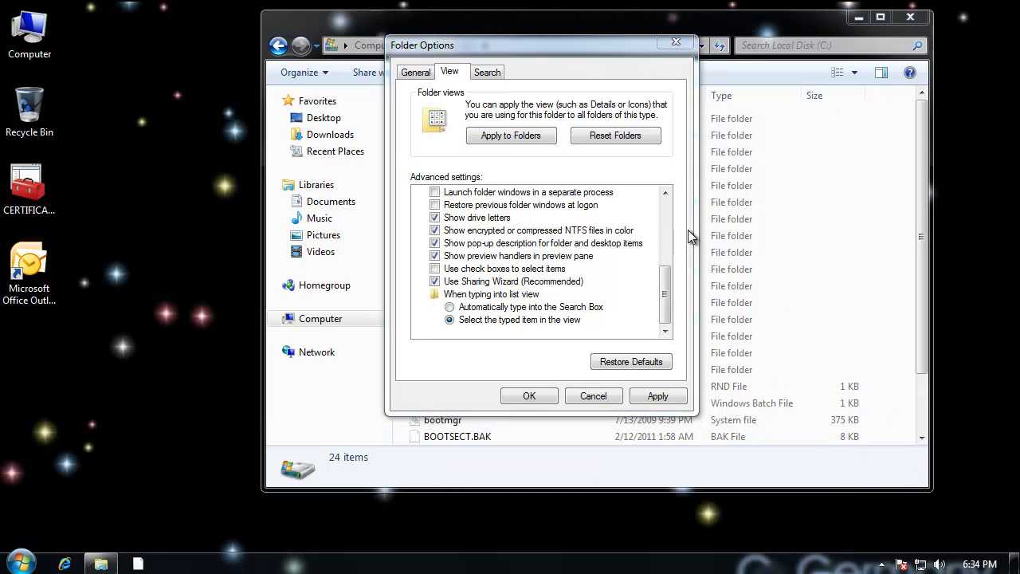
left_click(434, 282)
left_click_drag(666, 298, 665, 252)
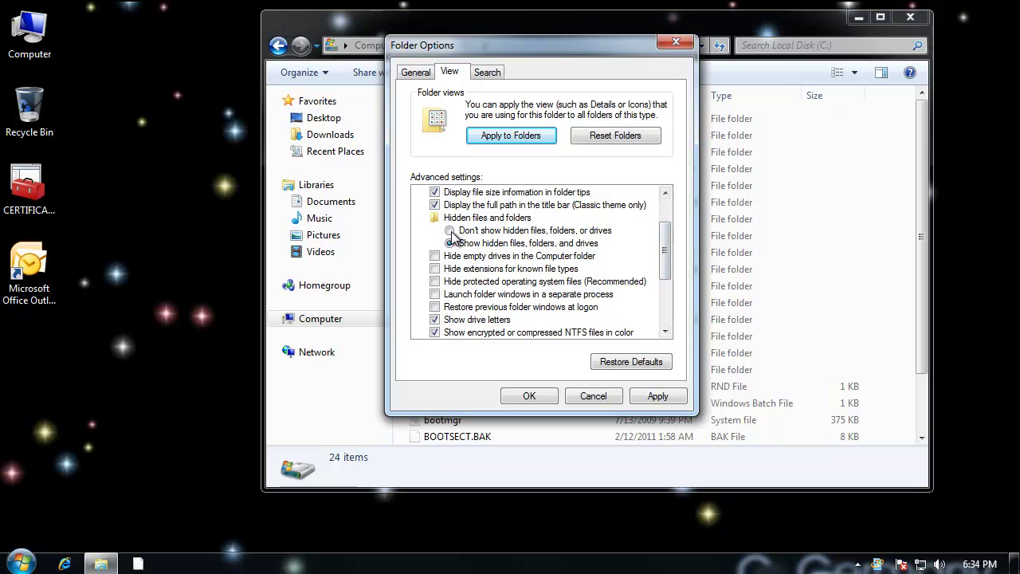
left_click(528, 396)
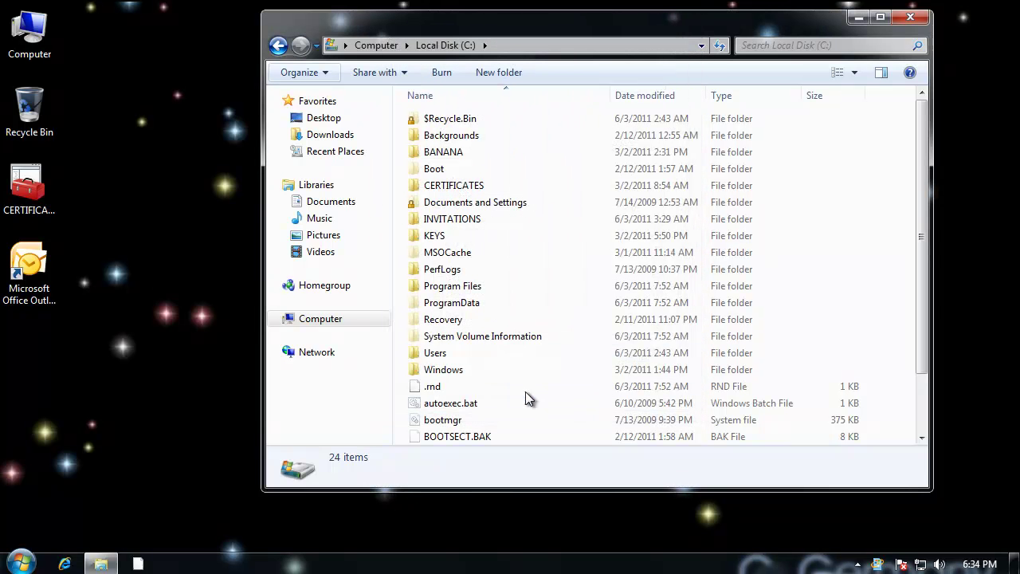
Examine the system items on C:, including Windows, Program Files, System Volume Information and bootmgr
left_click(514, 369)
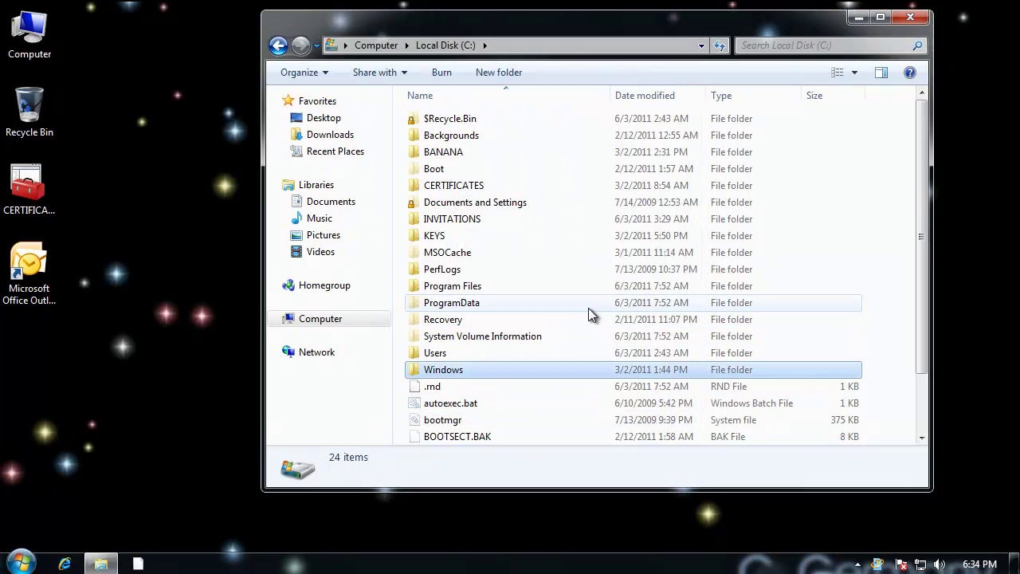
left_click(504, 285)
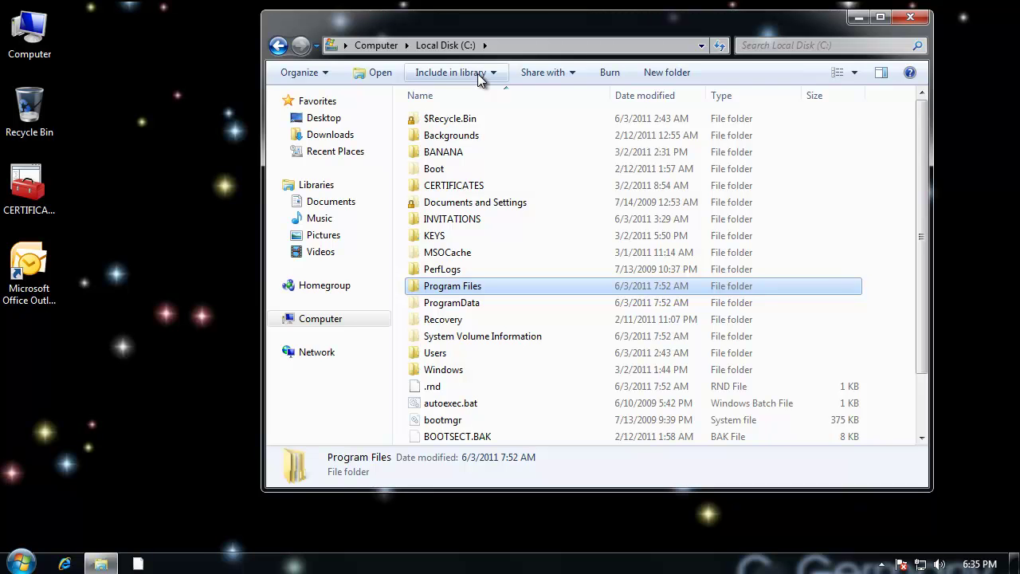
left_click(484, 337)
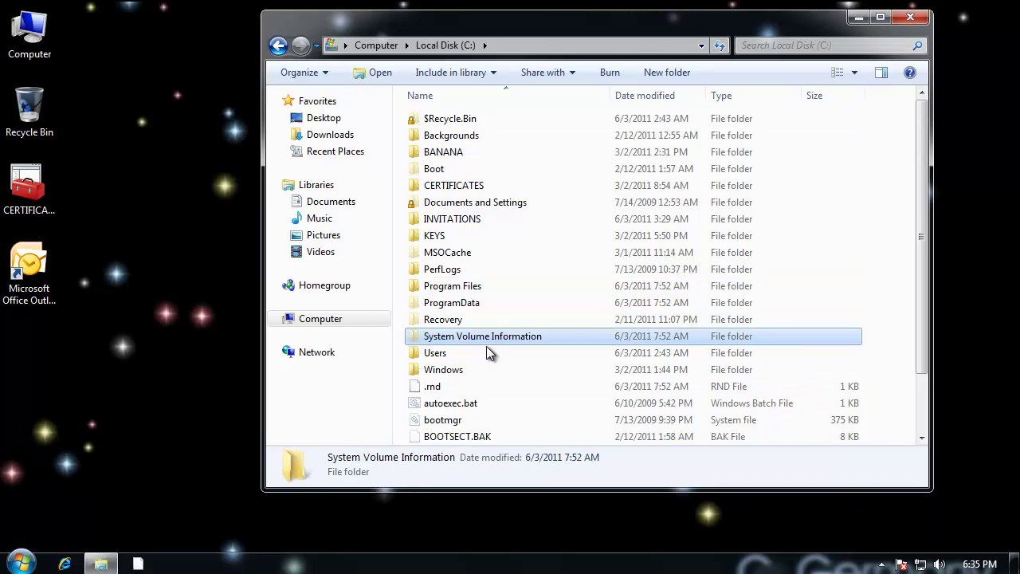
left_click(452, 422)
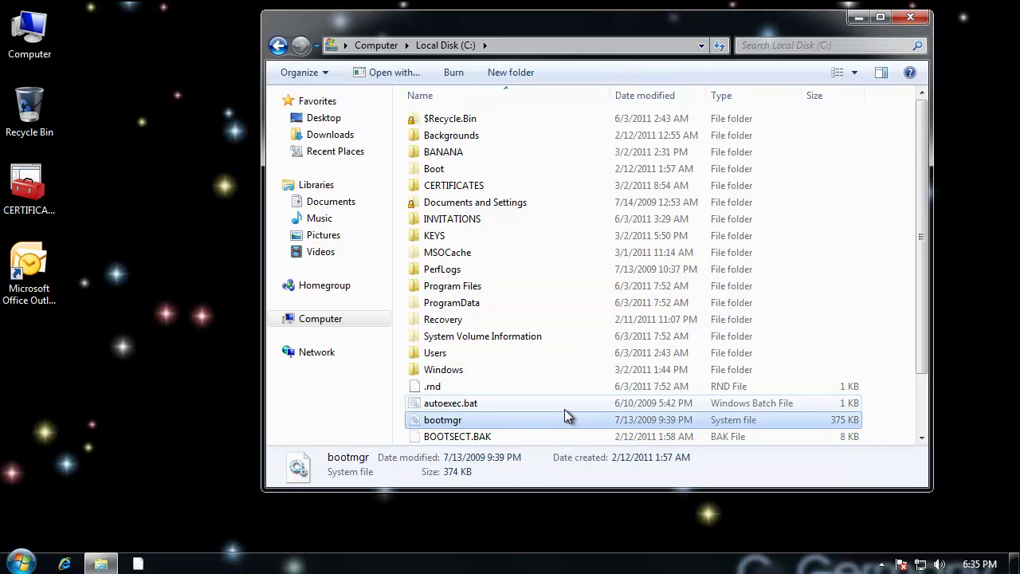
left_click(327, 73)
left_click(442, 420)
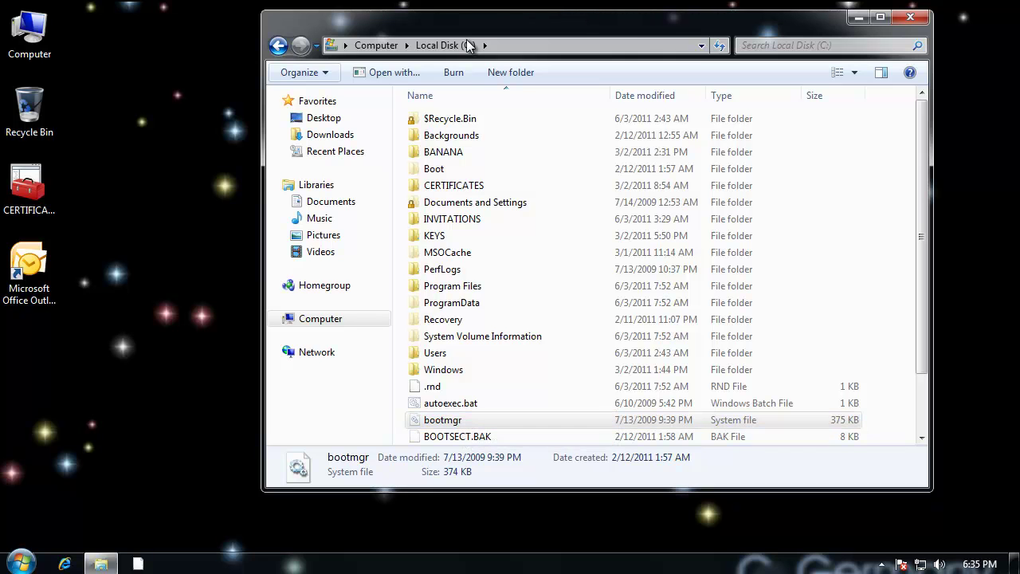
left_click(468, 421)
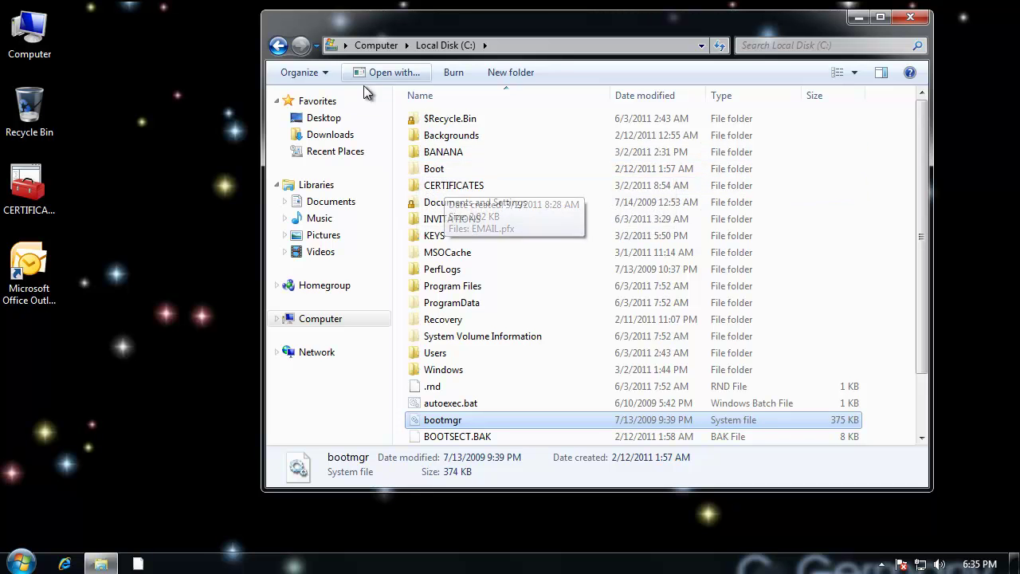
View the contents of the Boot folder and return to the root of C:
double_click(443, 168)
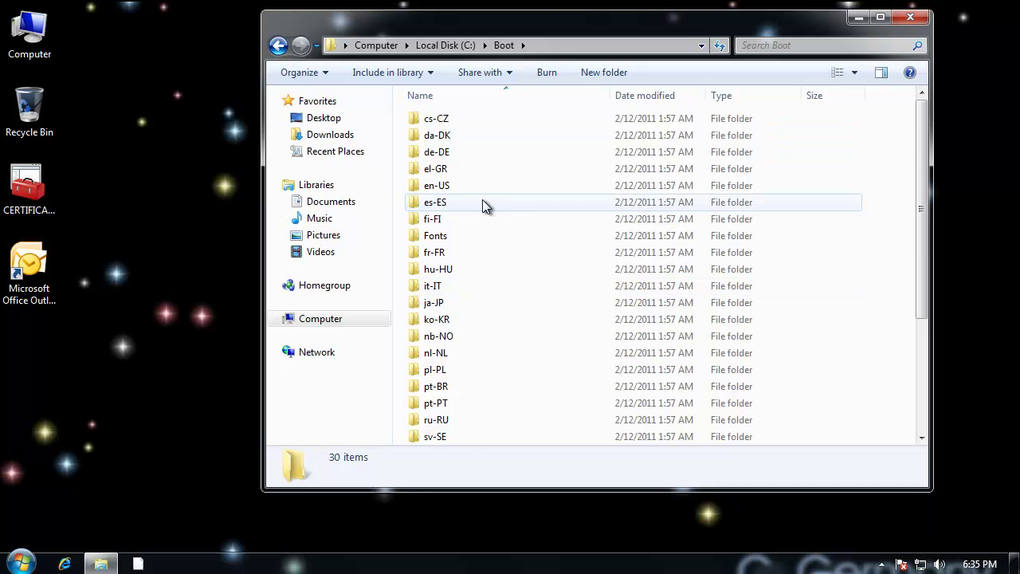
left_click(279, 45)
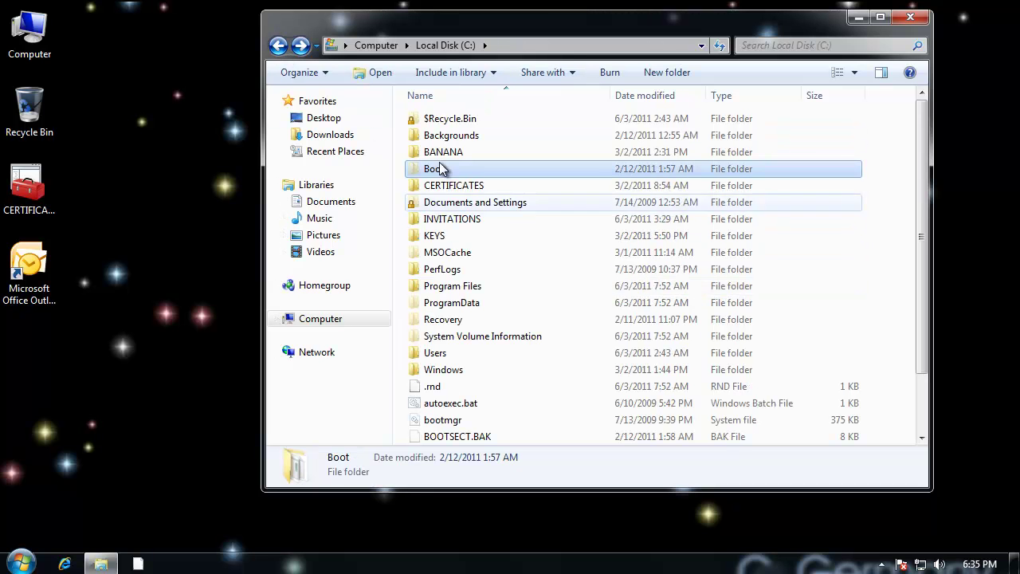
mouse_move(556, 210)
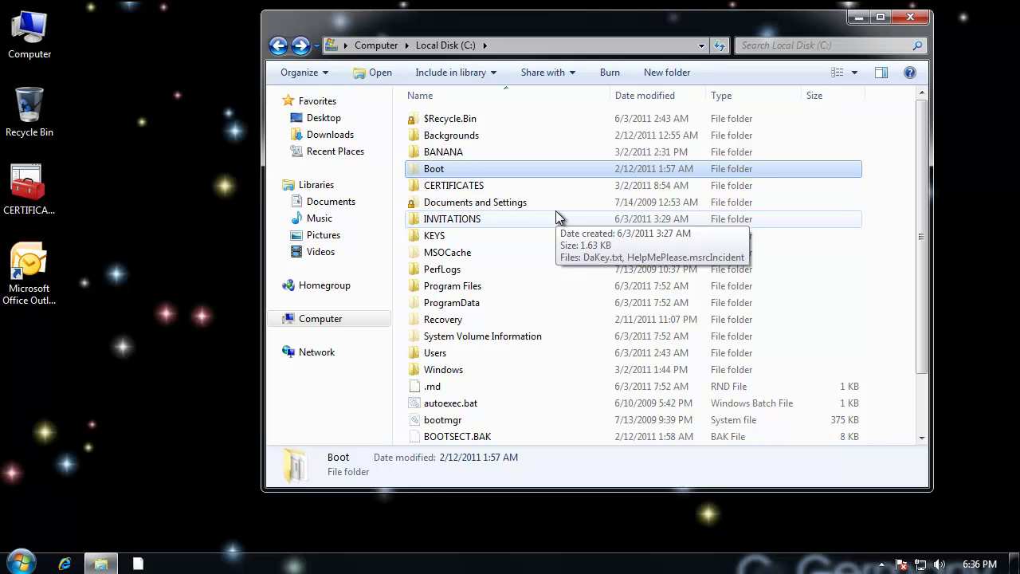
Examine bootmgr on C: and the boot files inside the Boot folder, including BCD, BCD.LOG, BCD.LOG1 and BOOTSTAT.DAT
left_click(448, 420)
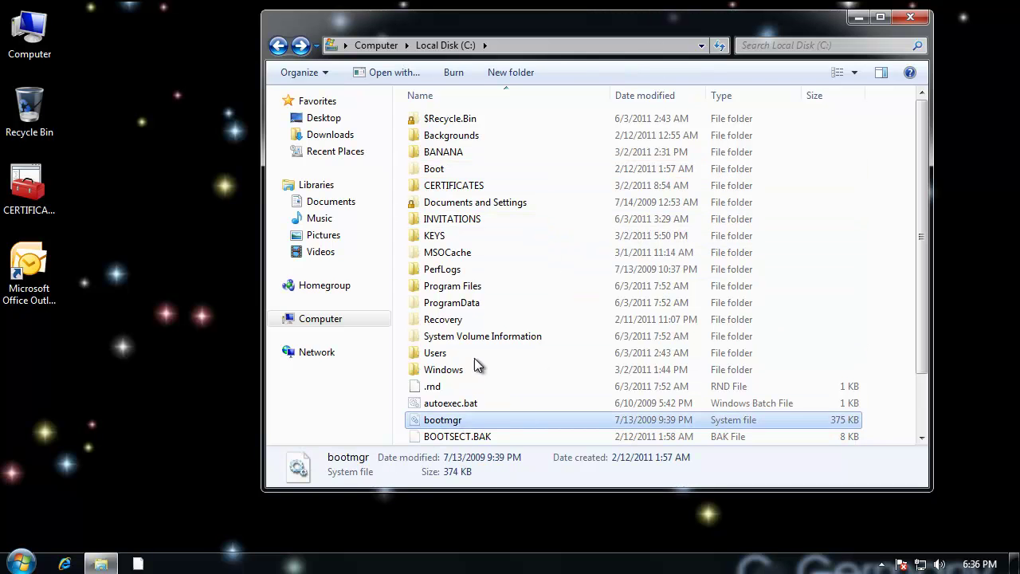
double_click(434, 169)
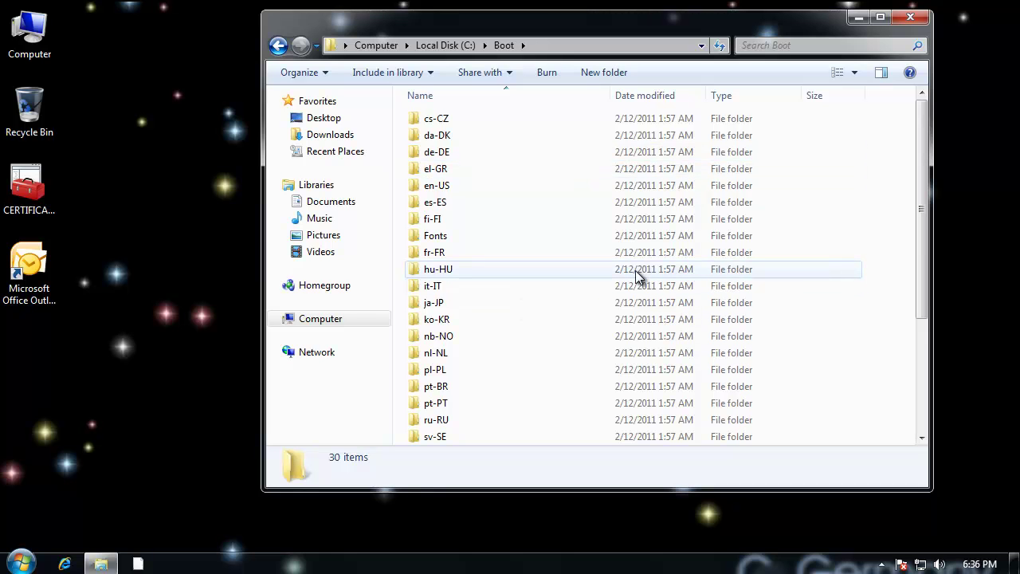
scroll(599, 263, "down", 4)
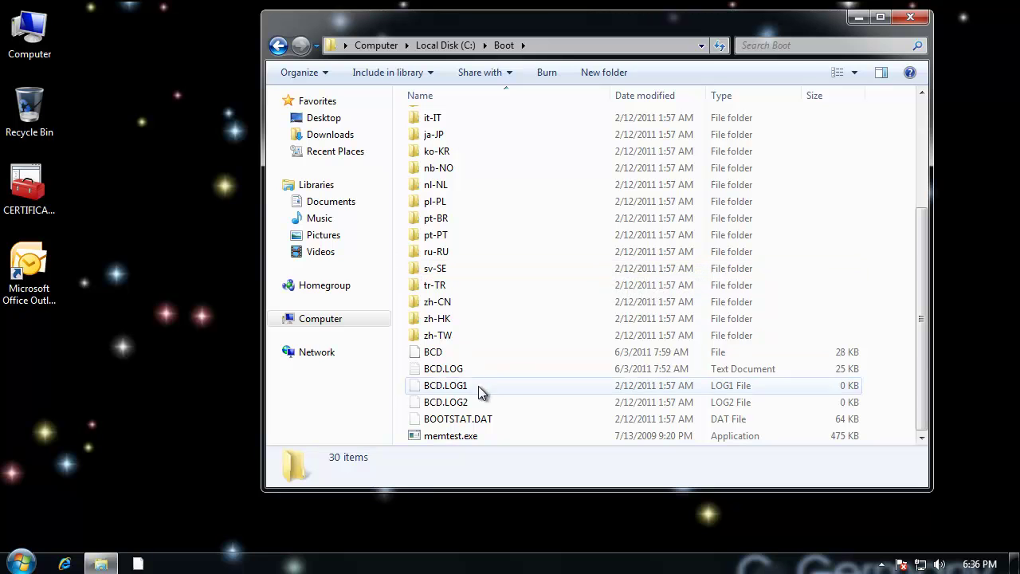
left_click(451, 368)
left_click(473, 418)
left_click(456, 387)
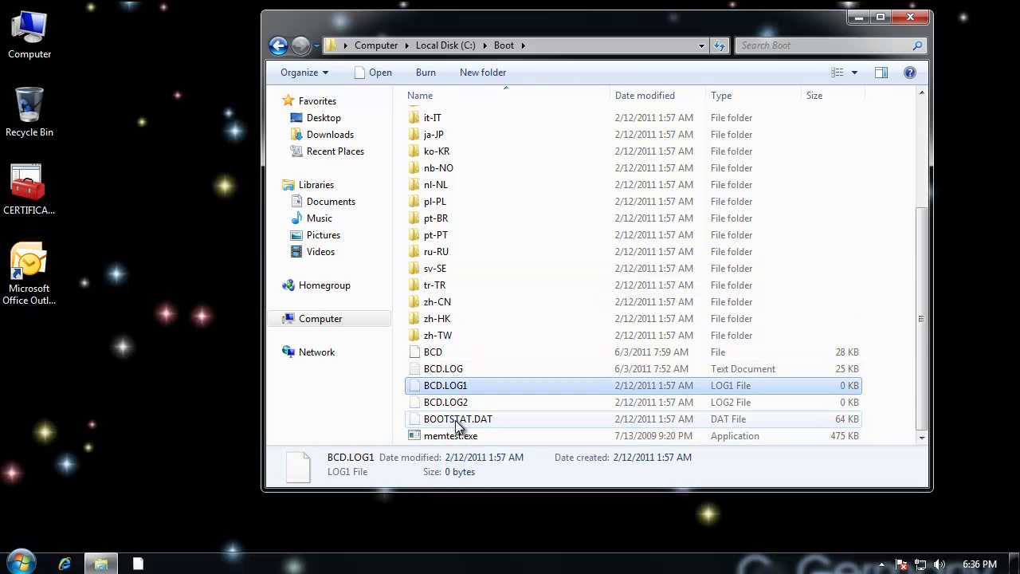
left_click(458, 422)
left_click(452, 369)
left_click(435, 352)
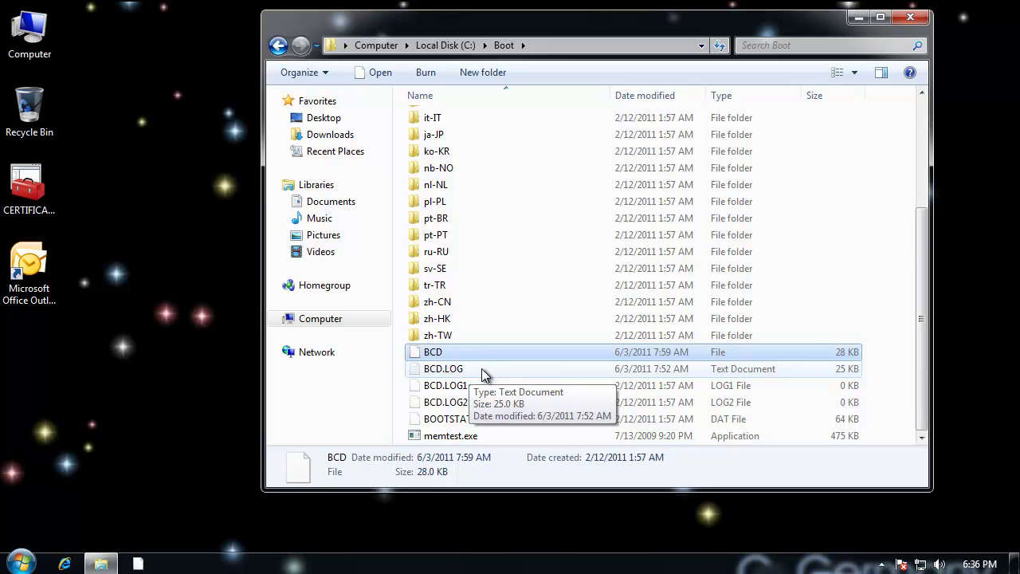
Go back to C: to check bootmgr, revisit the Boot folder and return to the root of the drive
left_click(276, 48)
left_click(435, 420)
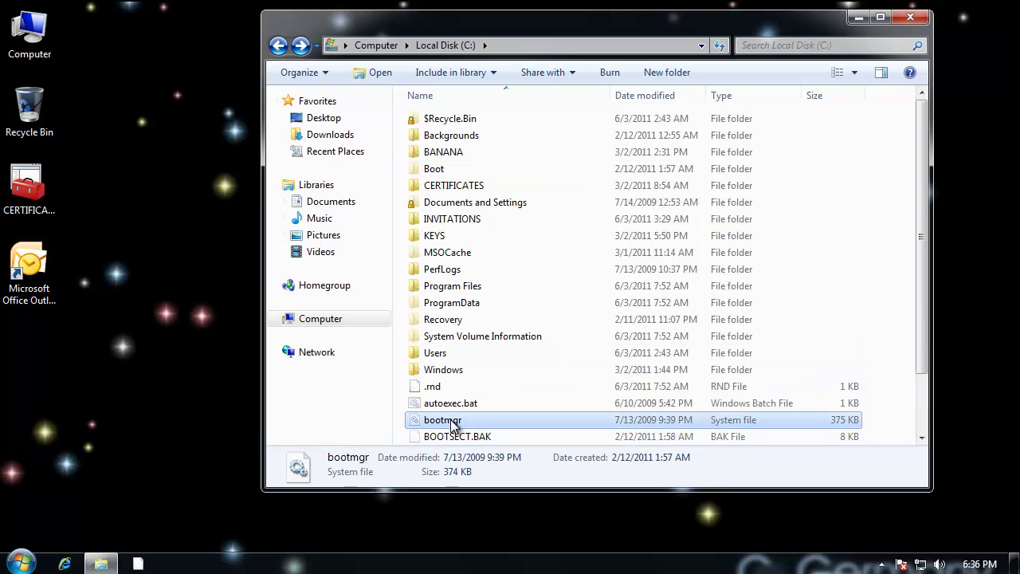
double_click(434, 170)
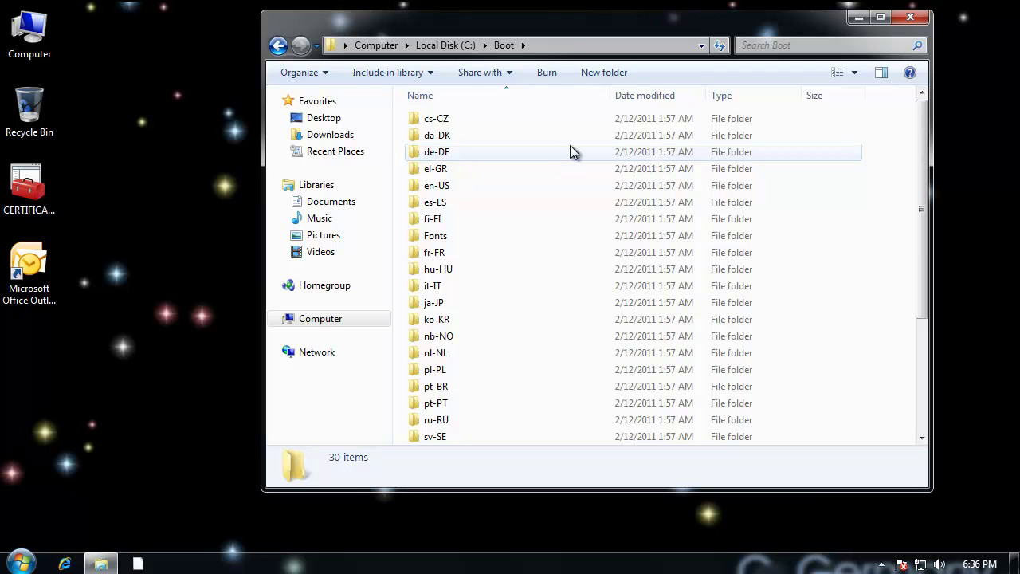
left_click(279, 46)
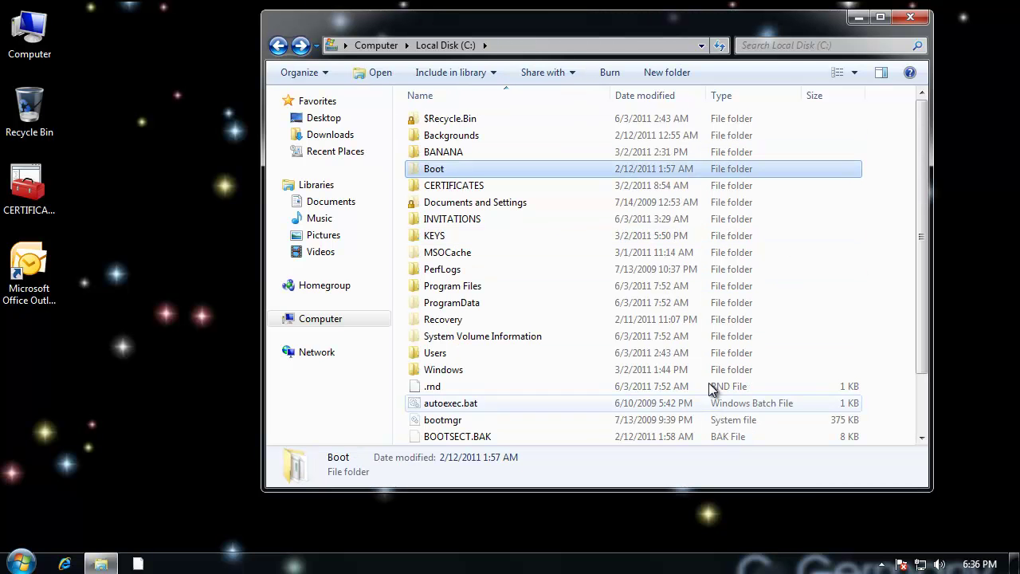
Open the System32 folder inside the Windows folder
left_click(456, 371)
double_click(456, 372)
left_click(453, 321)
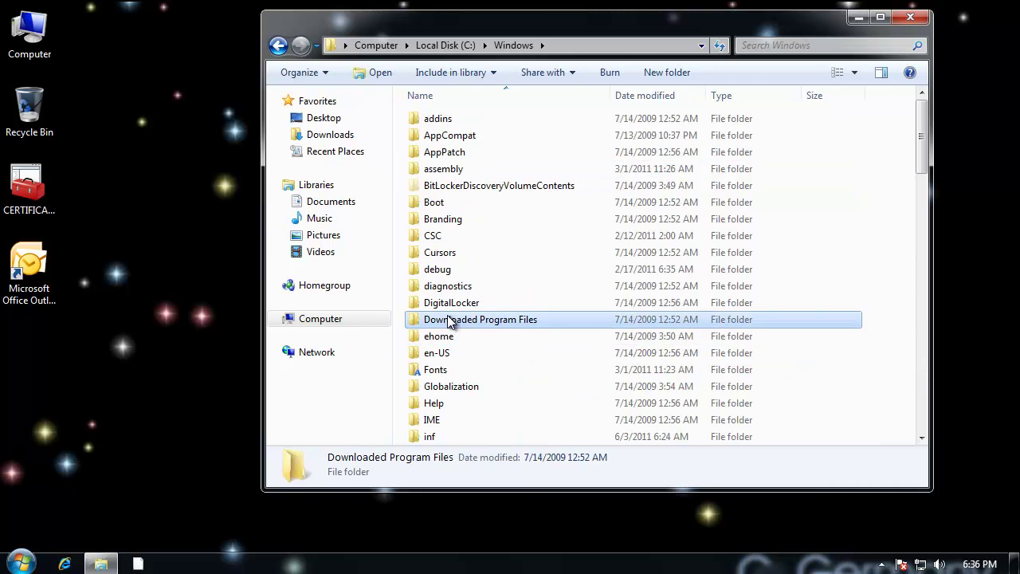
key("s")
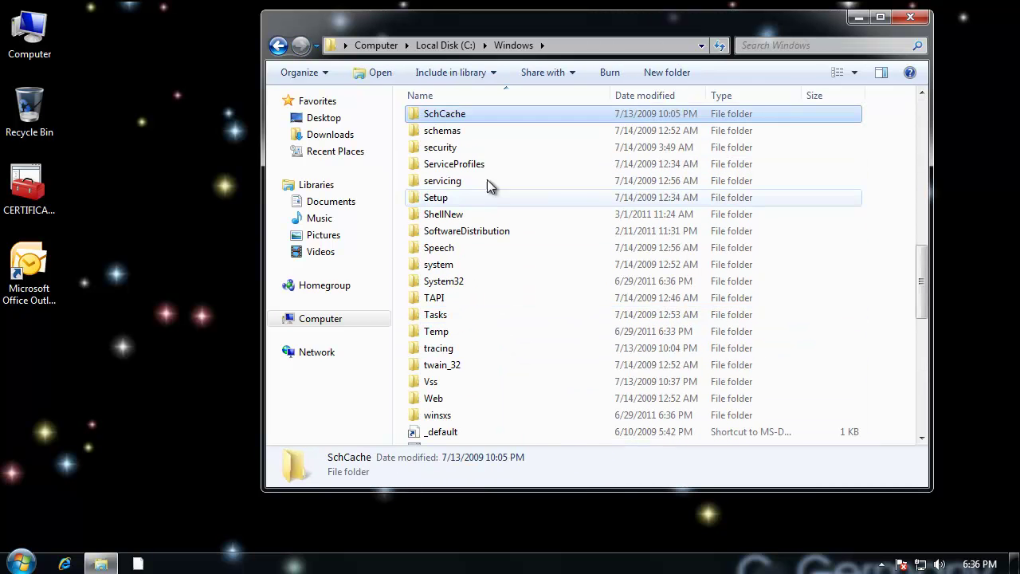
left_click(435, 331)
double_click(454, 286)
Look through the System32 items whose names begin with W
left_click(450, 304)
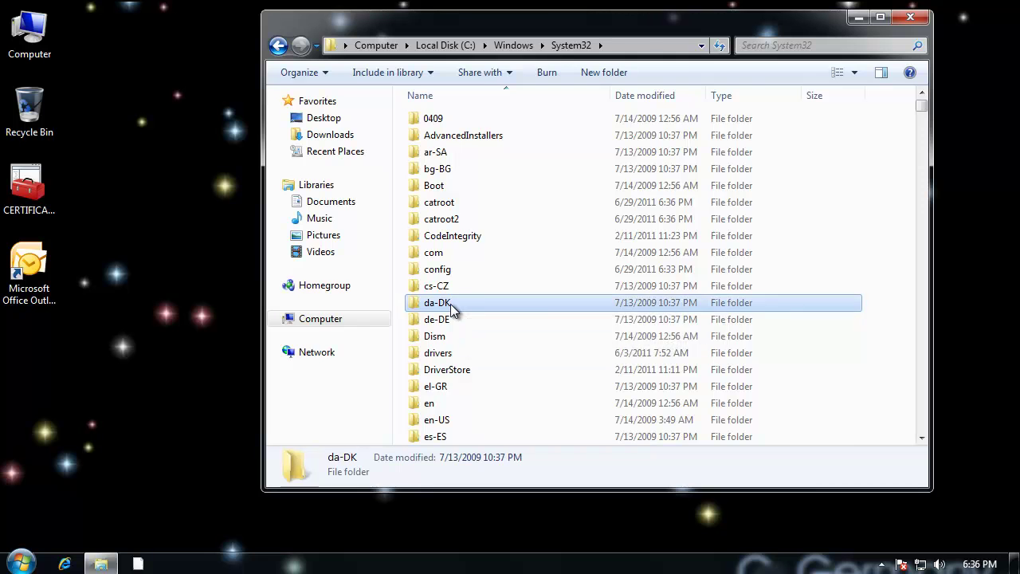
key("w")
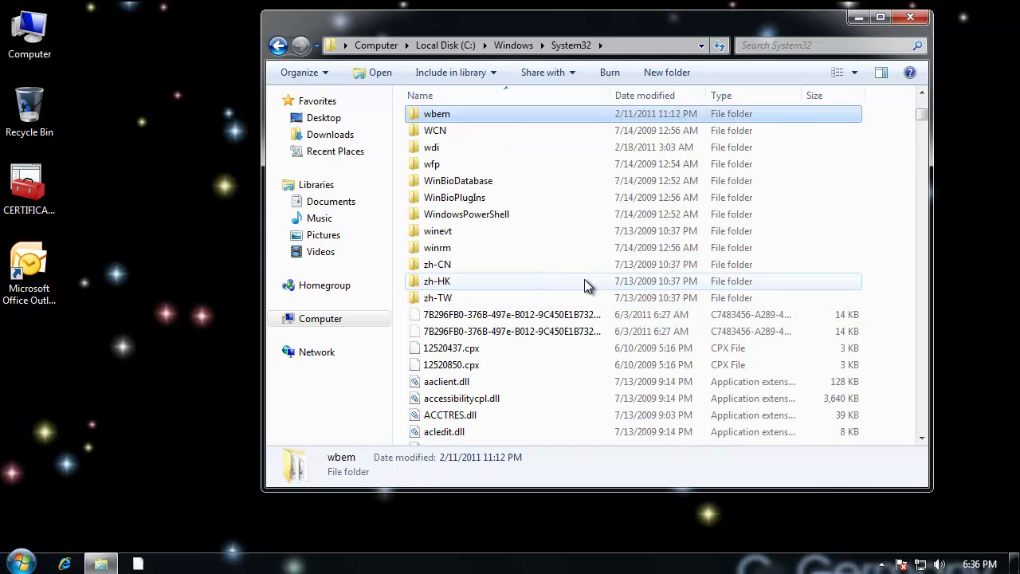
key("w")
key("w")
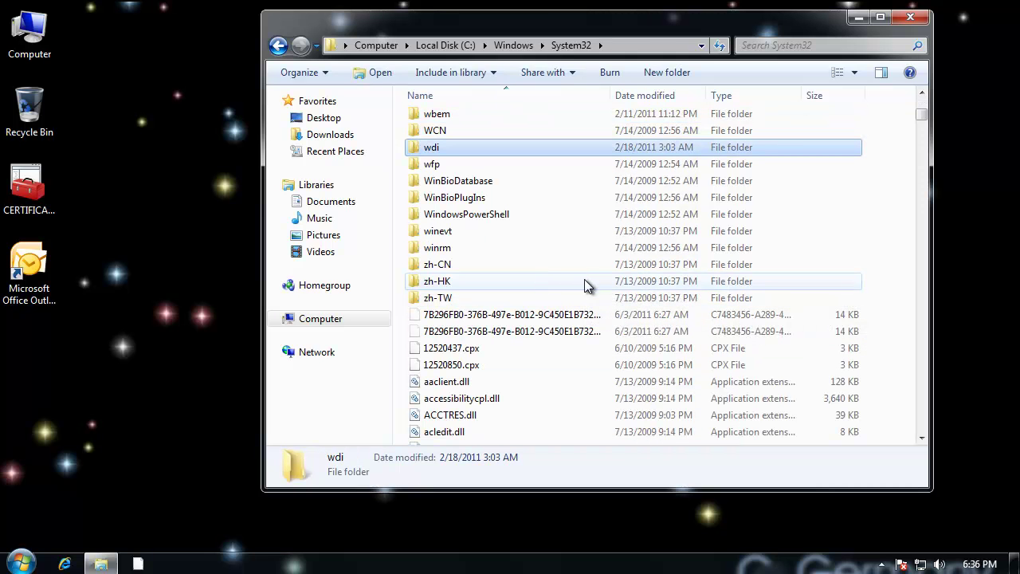
key("w")
key("w")
key("w")
key("w")
key("w")
key("w")
key("w")
Search System32 for winload and select the winload.exe located directly in C:\Windows\System32
key("ctrl+e")
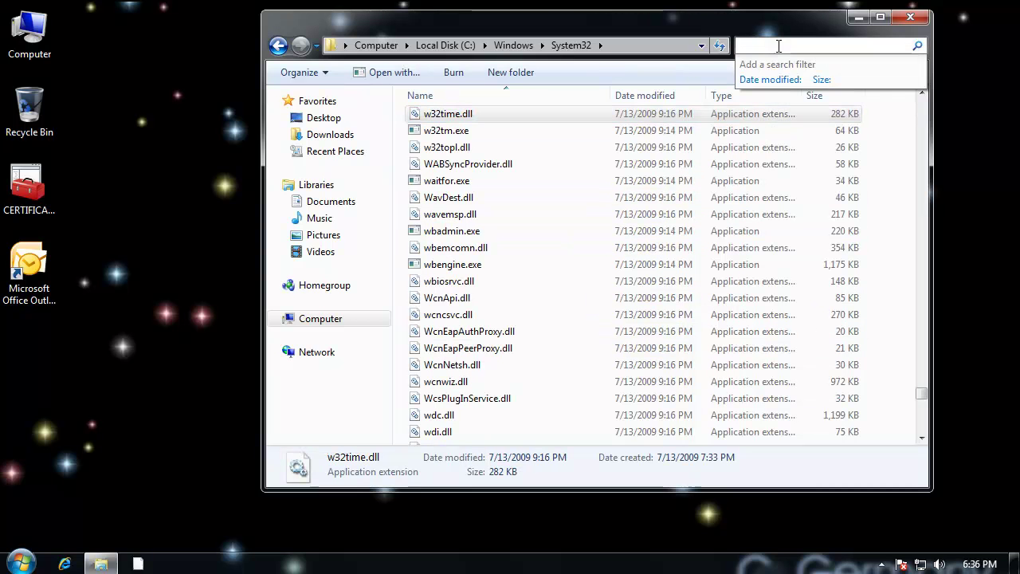
type("winload")
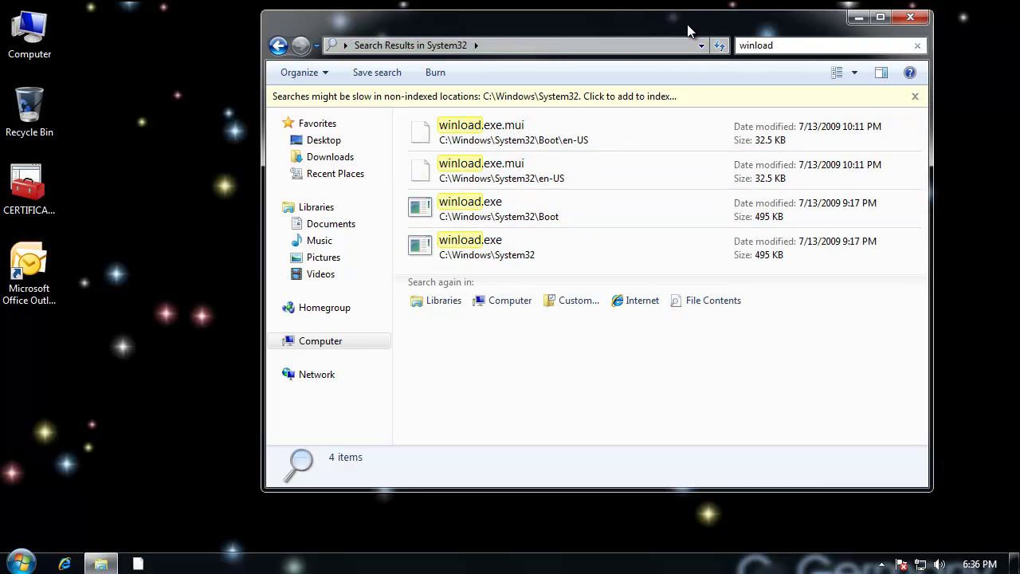
left_click(488, 249)
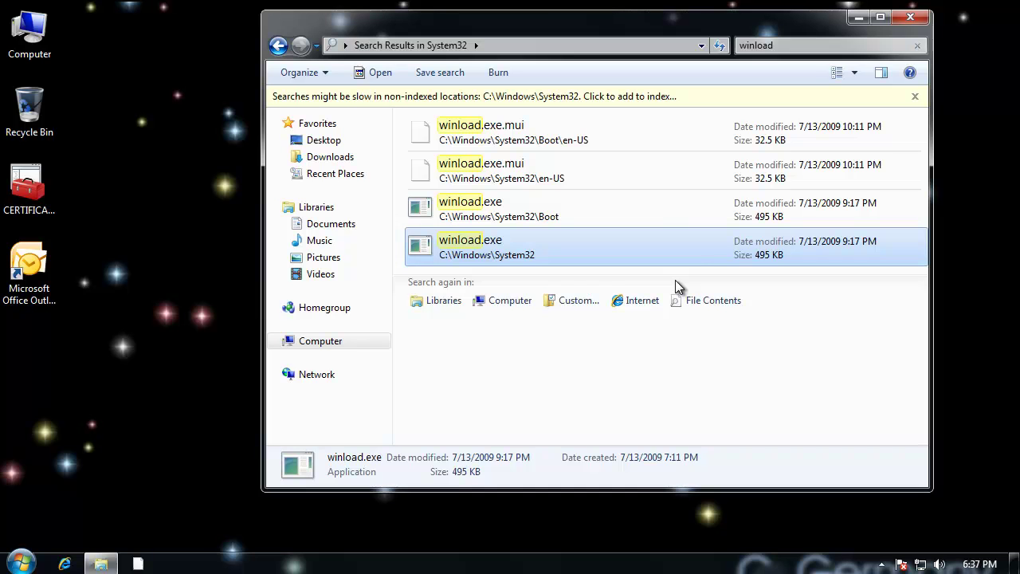
Search System32 for ntoskernel and replace the query with nto to find the kernel file
left_click(755, 46)
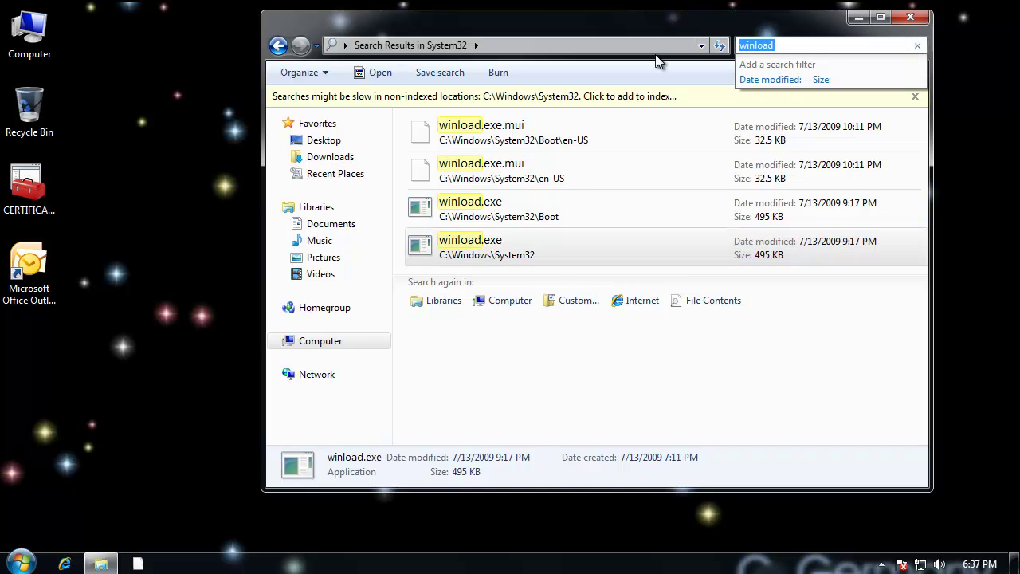
type("ntoskerne")
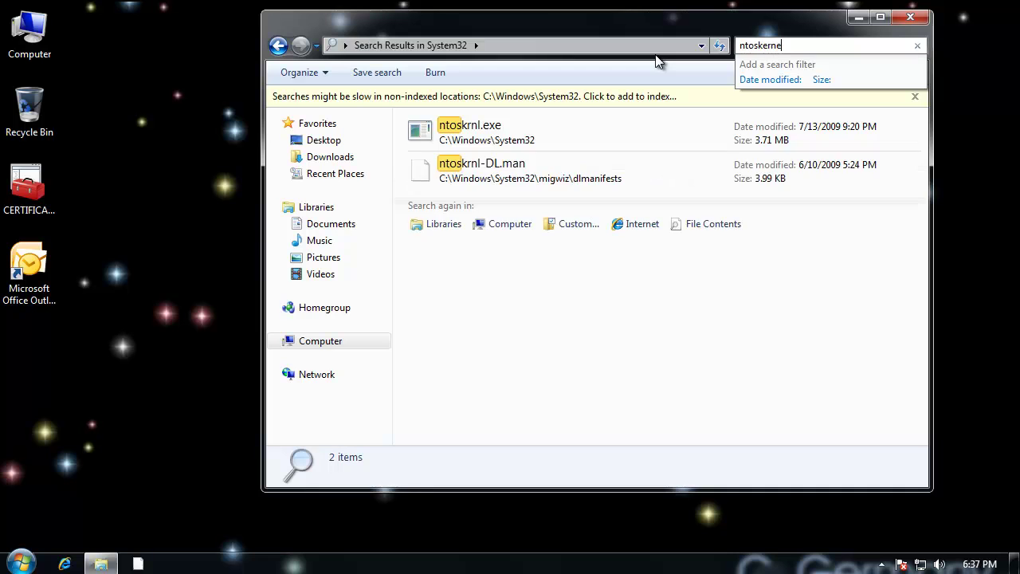
type("l")
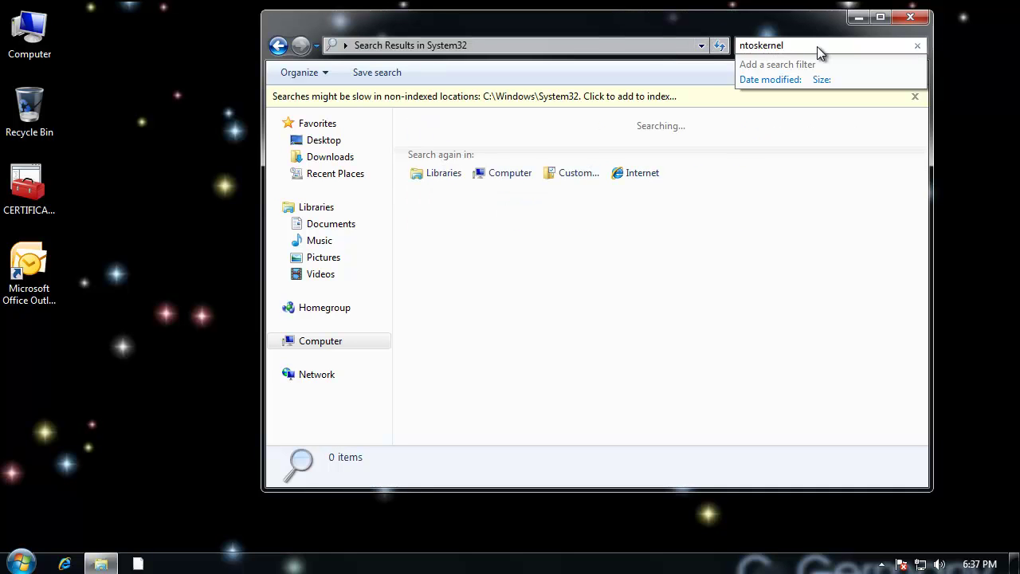
key("BackSpace")
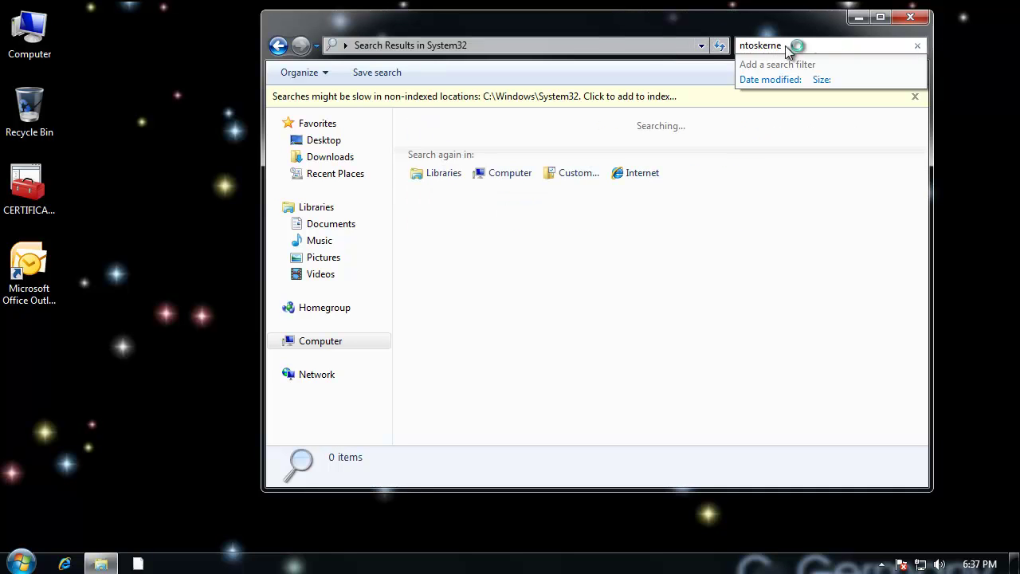
key("BackSpace")
key("BackSpace")
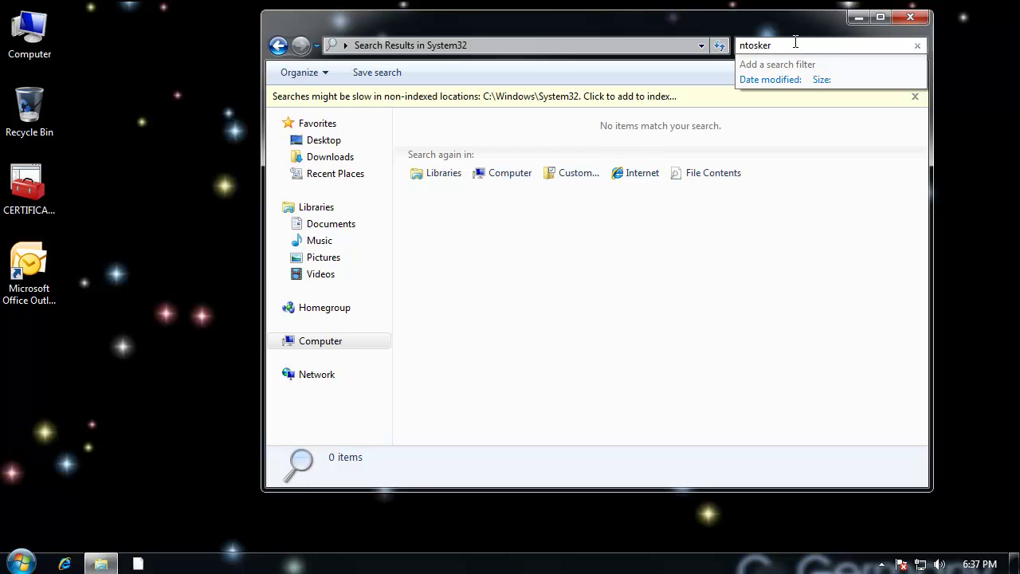
double_click(794, 43)
type("nto")
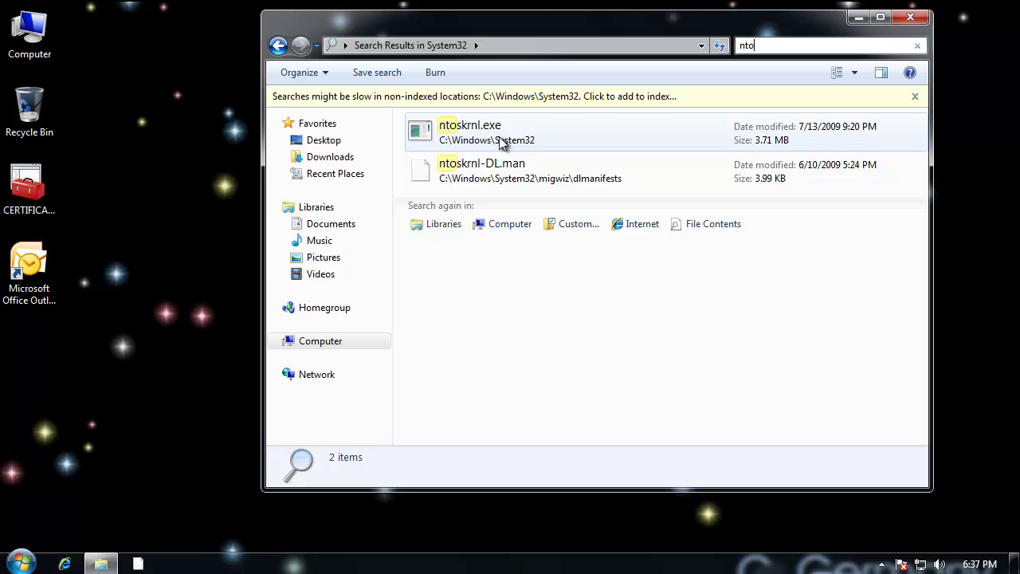
Replace the System32 search query with hal.d to look for the HAL file
left_click(793, 44)
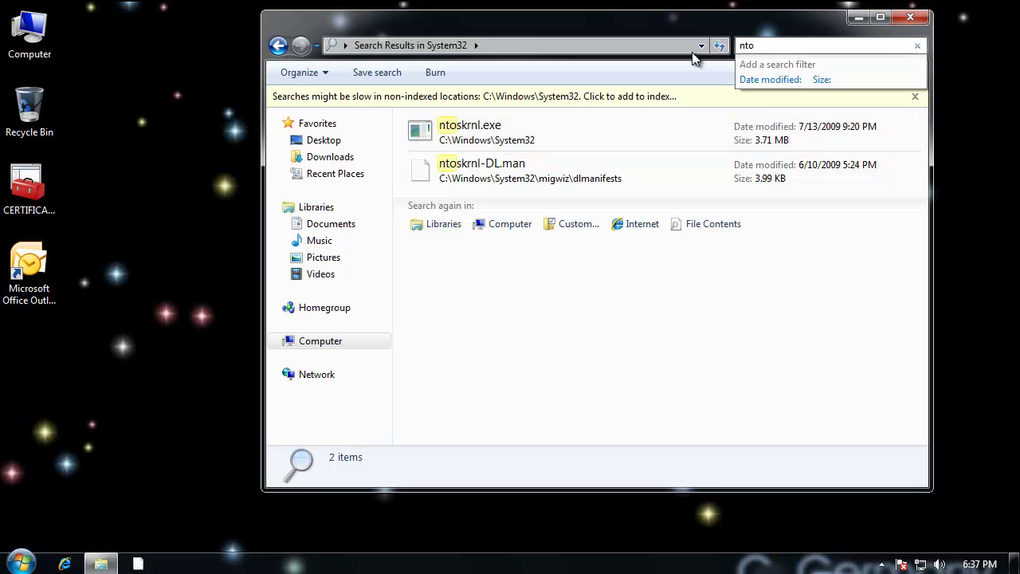
type("n")
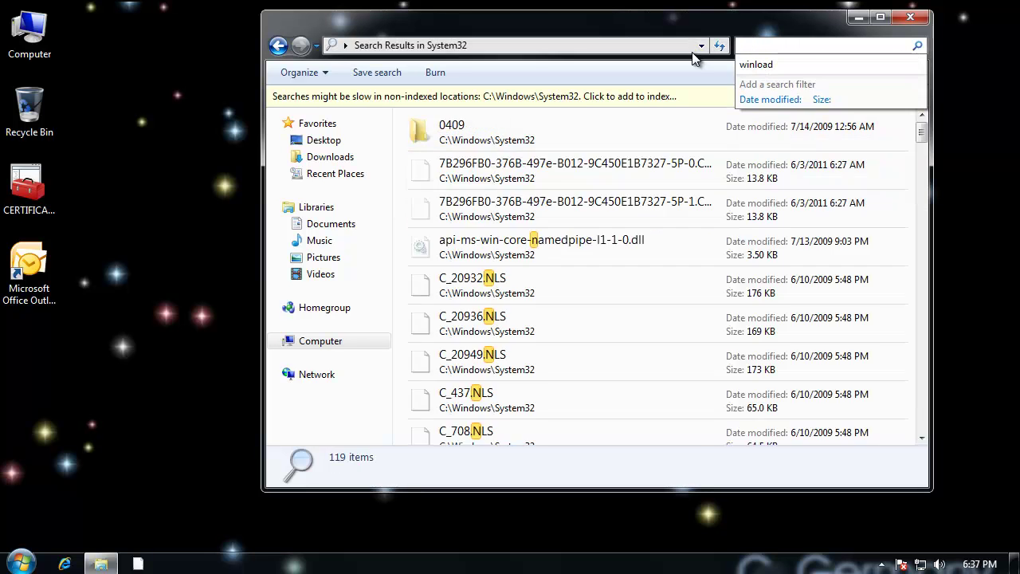
key("BackSpace")
type("hal.d")
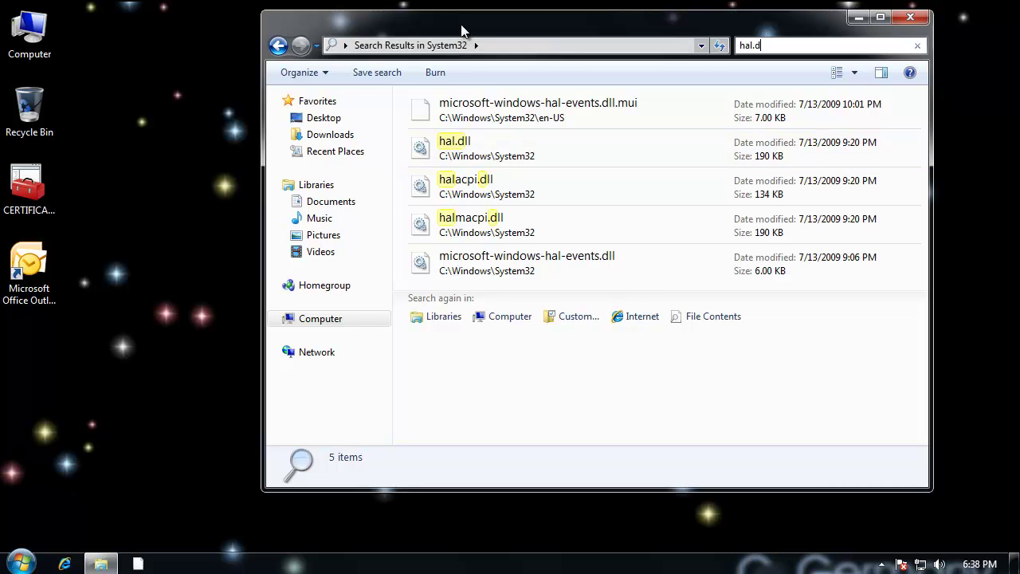
Clear the previous search and search System32 for smss
key("BackSpace")
key("BackSpace")
key("BackSpace")
key("BackSpace")
key("BackSpace")
type("s")
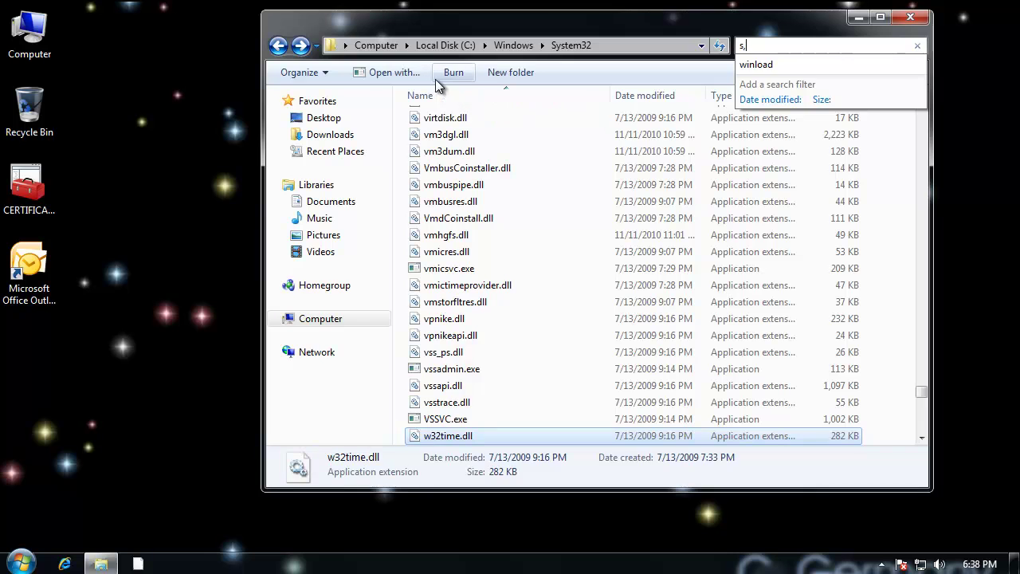
type("mss")
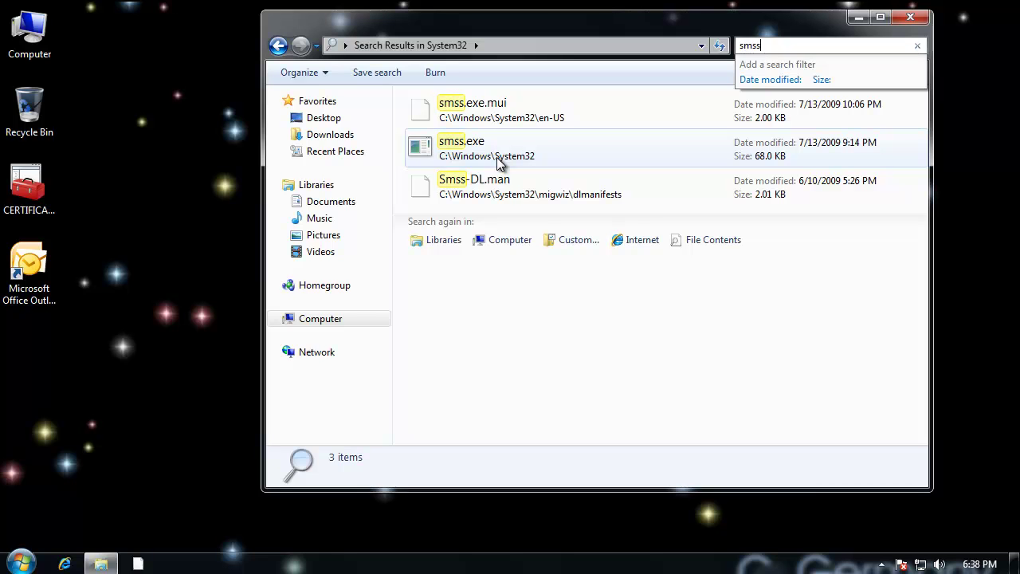
key("Return")
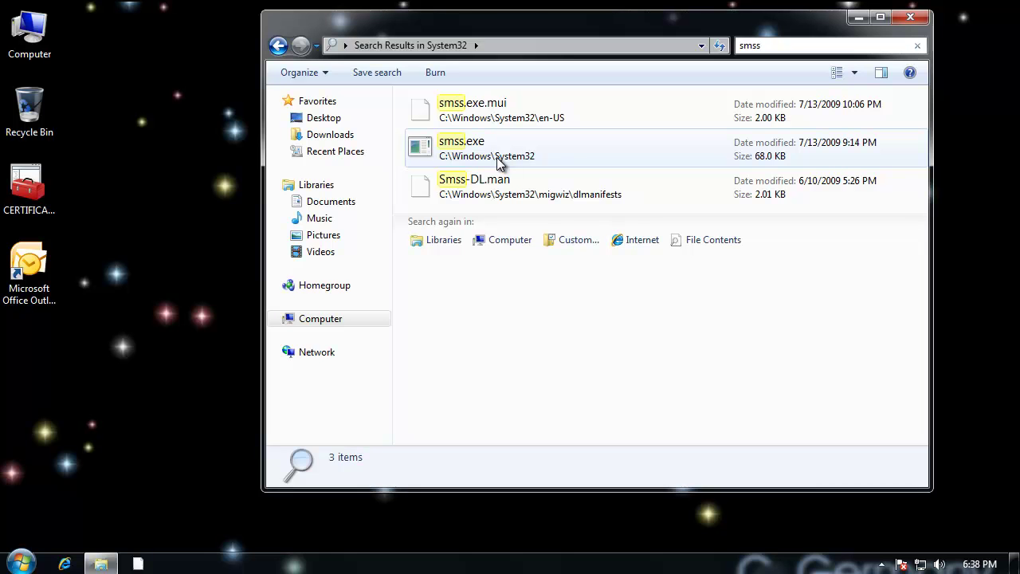
Replace the smss query with a search for csrss in System32
key("BackSpace")
key("BackSpace")
key("BackSpace")
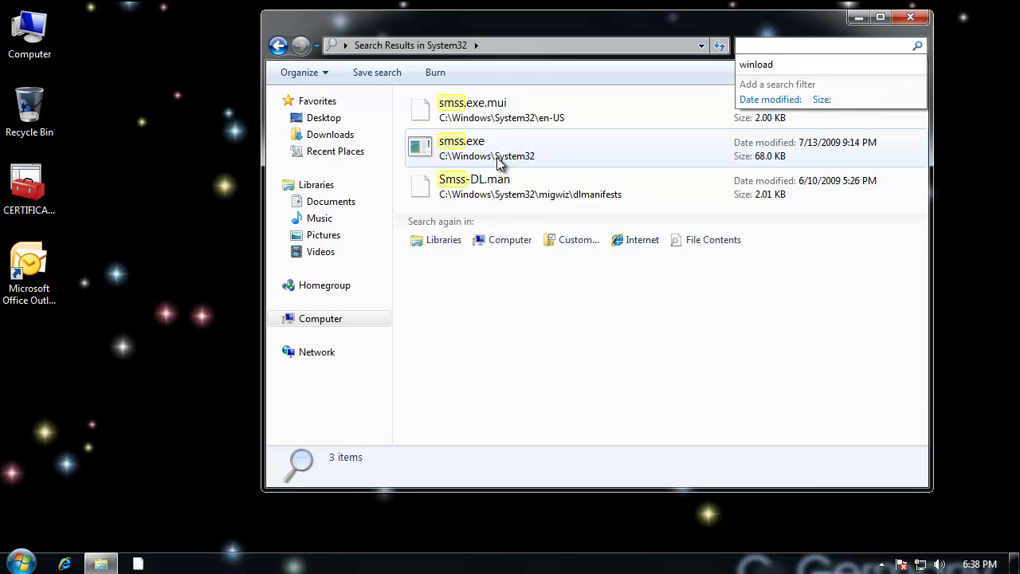
type("csrss")
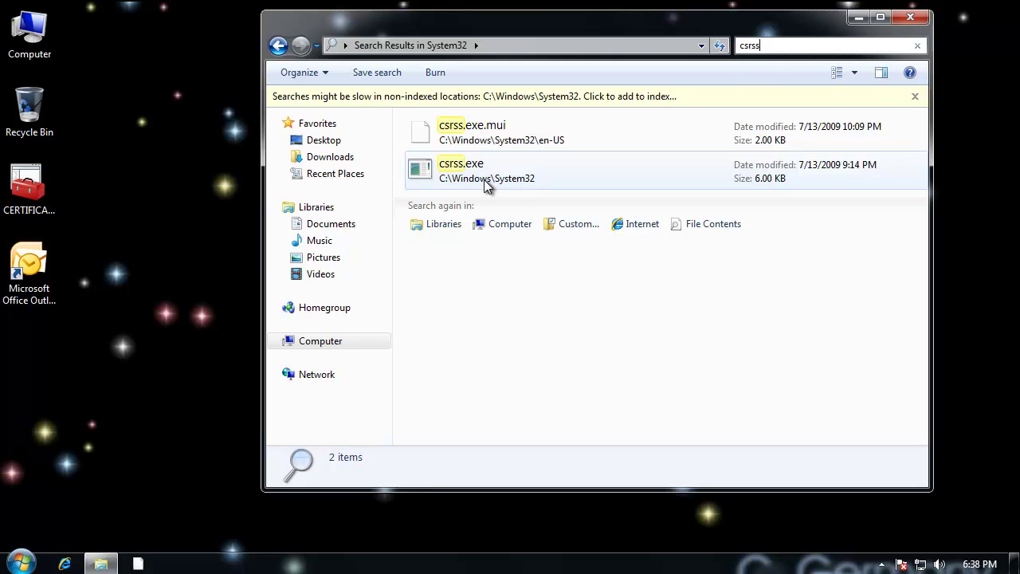
Clear the csrss query and search System32 for winlogon
left_click(771, 46)
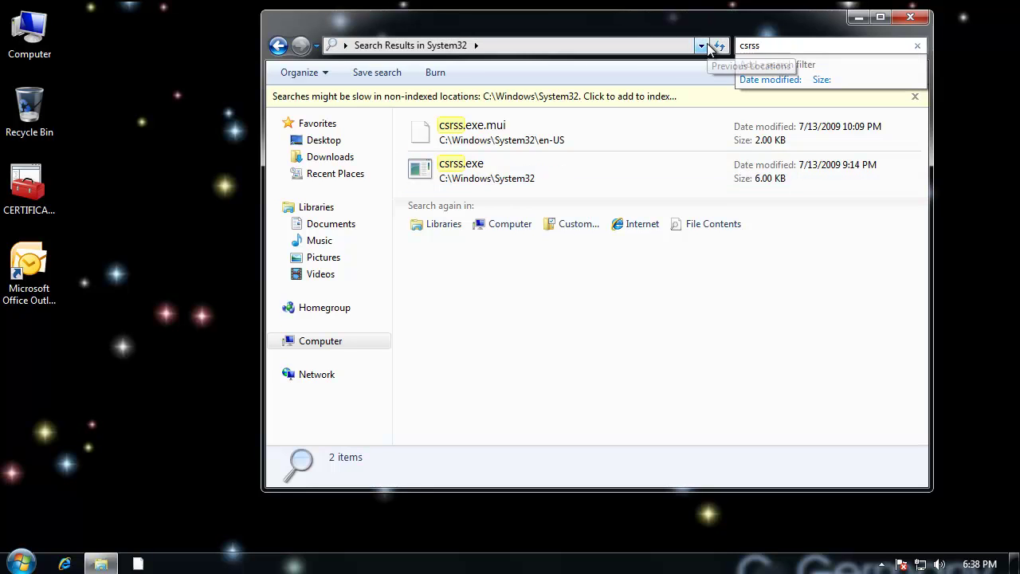
key("BackSpace")
key("BackSpace")
key("BackSpace")
key("BackSpace")
key("BackSpace")
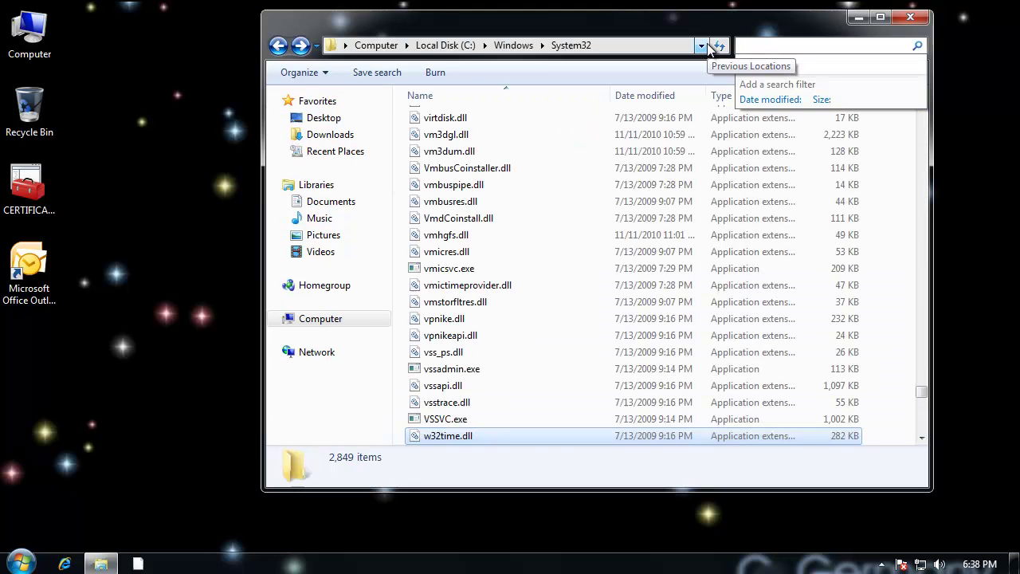
type("win")
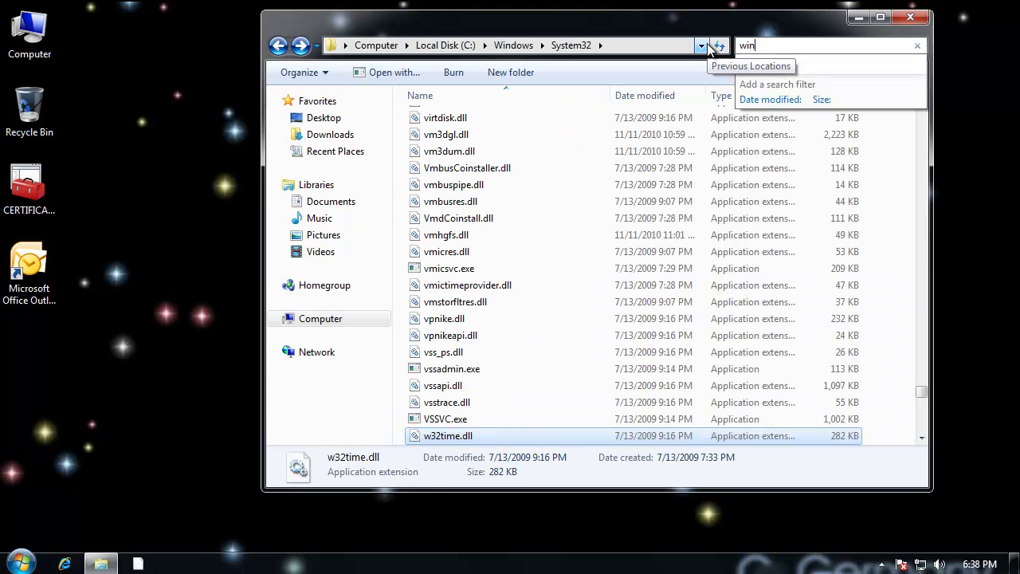
type("log")
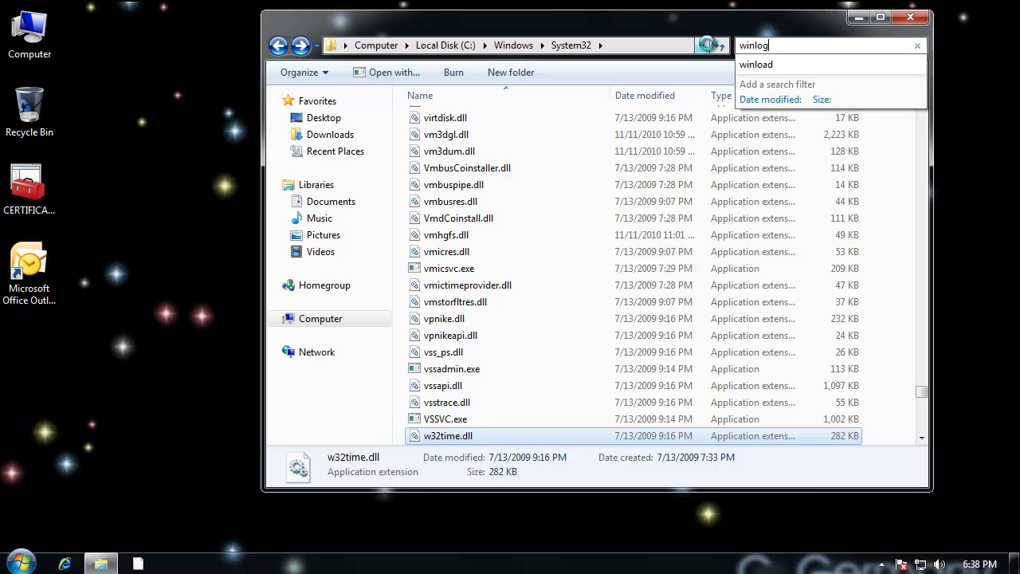
type("on")
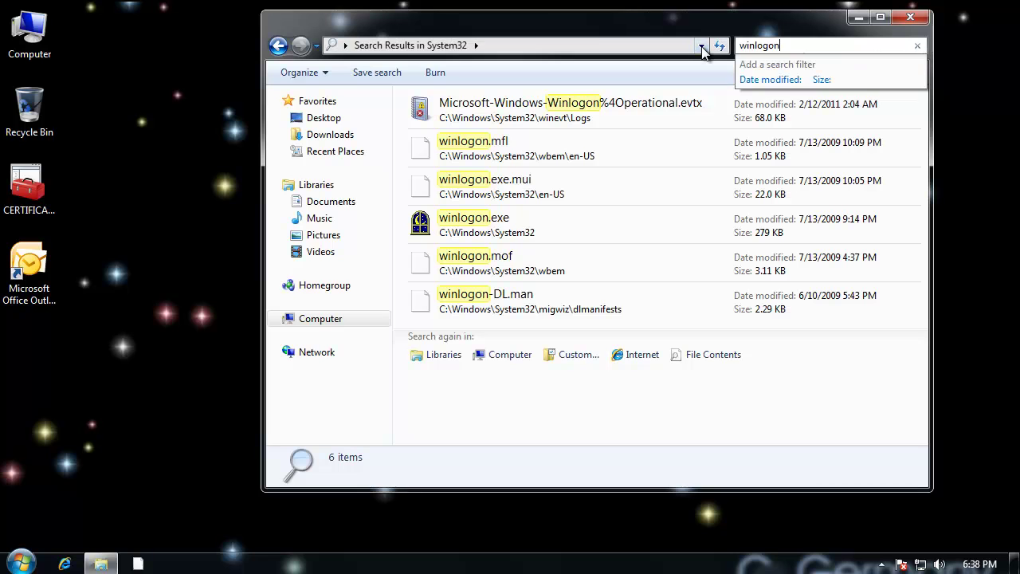
Replace the winlogon query with a search for services in System32
left_click(789, 45)
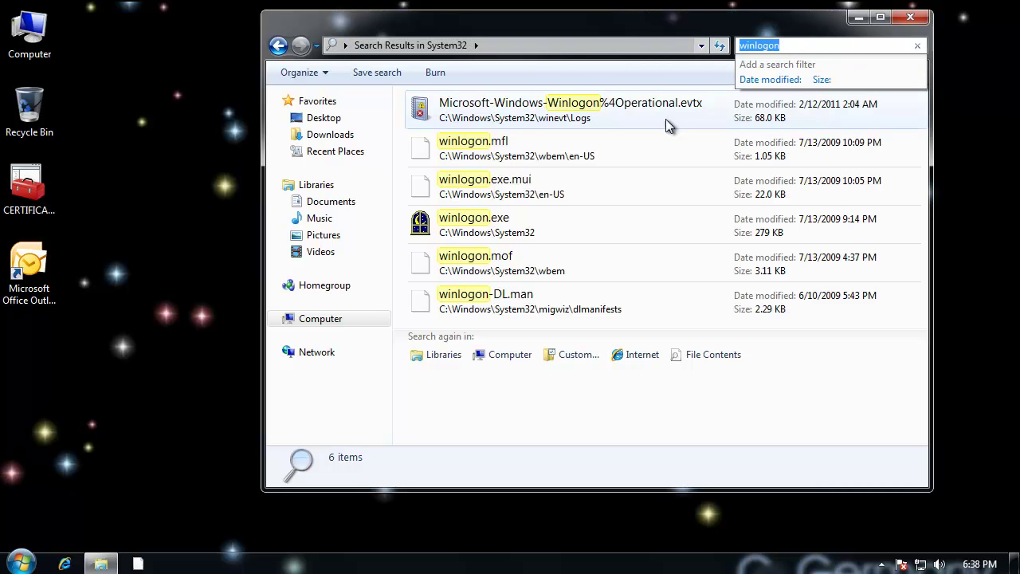
type("service")
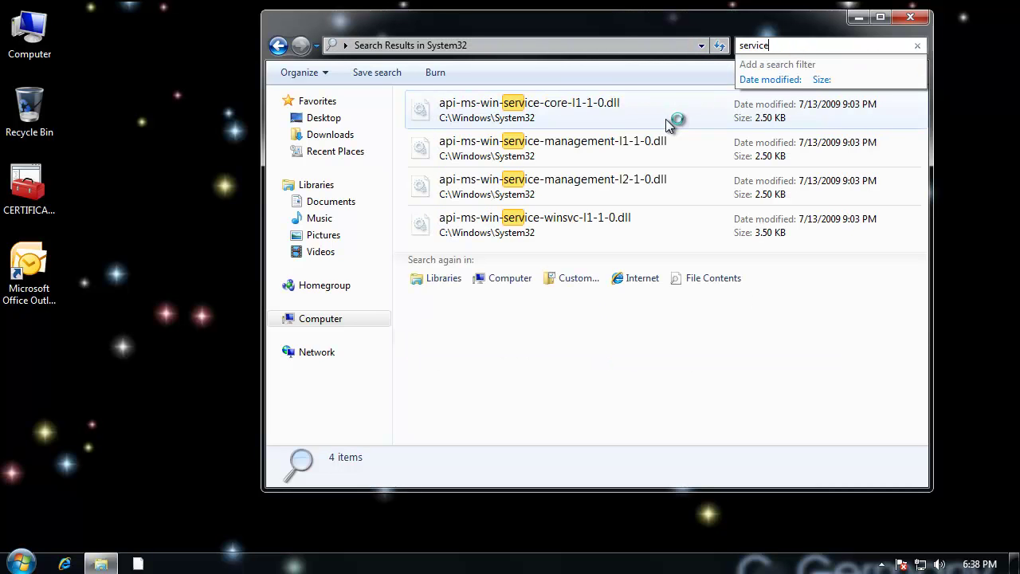
type("s")
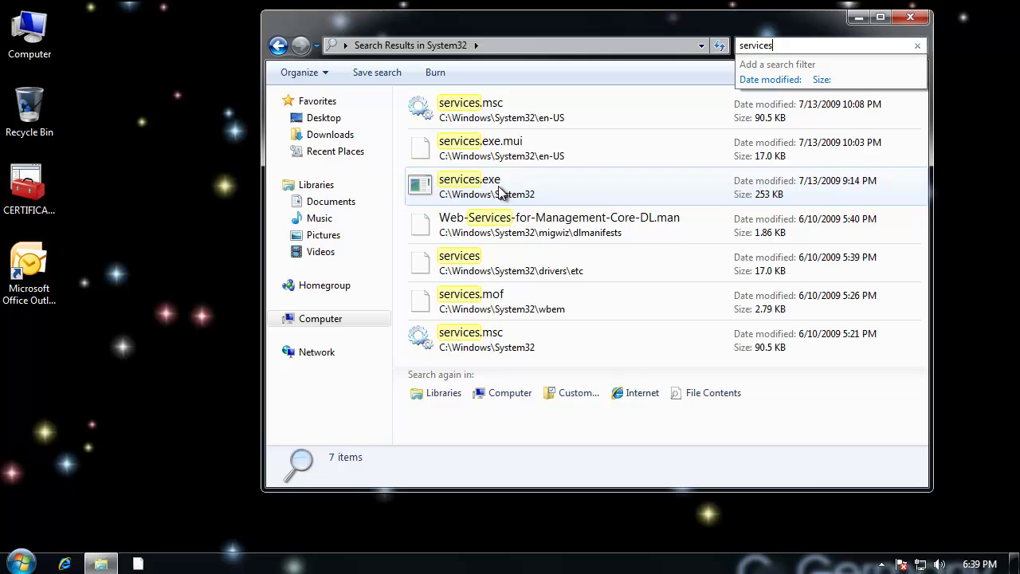
Open Computer Management for this computer and display the Services list under Services and Applications
right_click(30, 49)
left_click(73, 77)
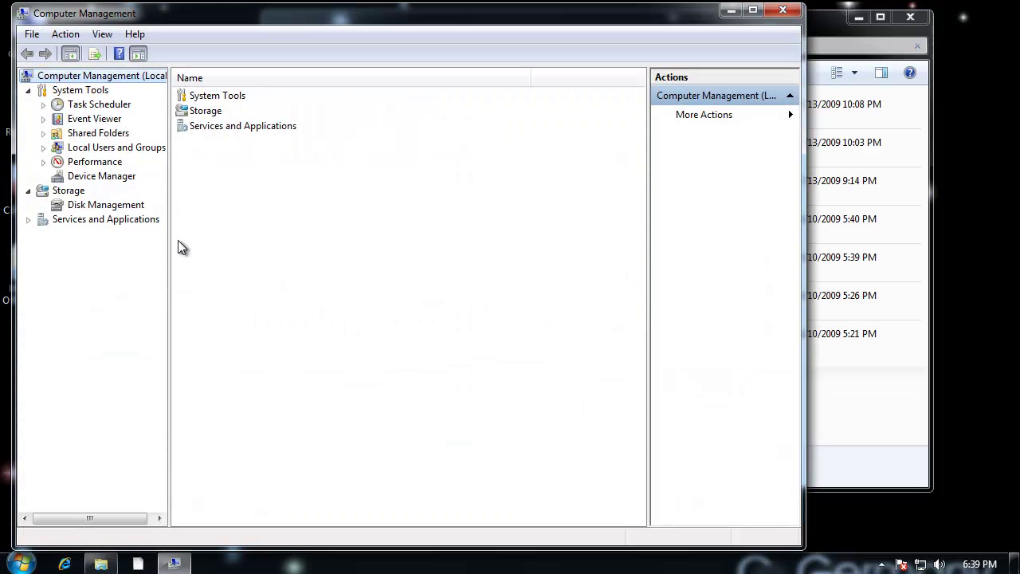
left_click(25, 218)
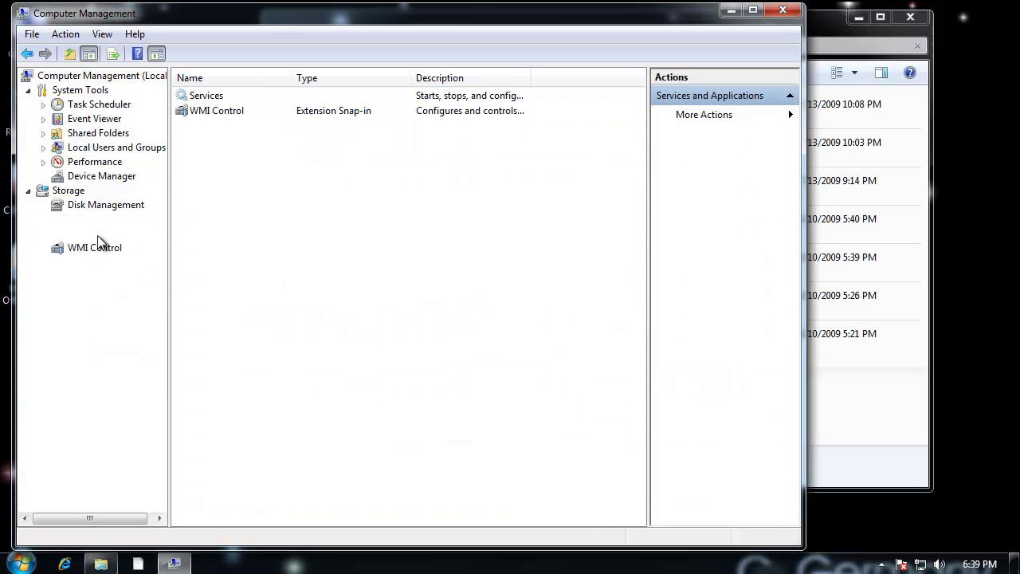
left_click(87, 233)
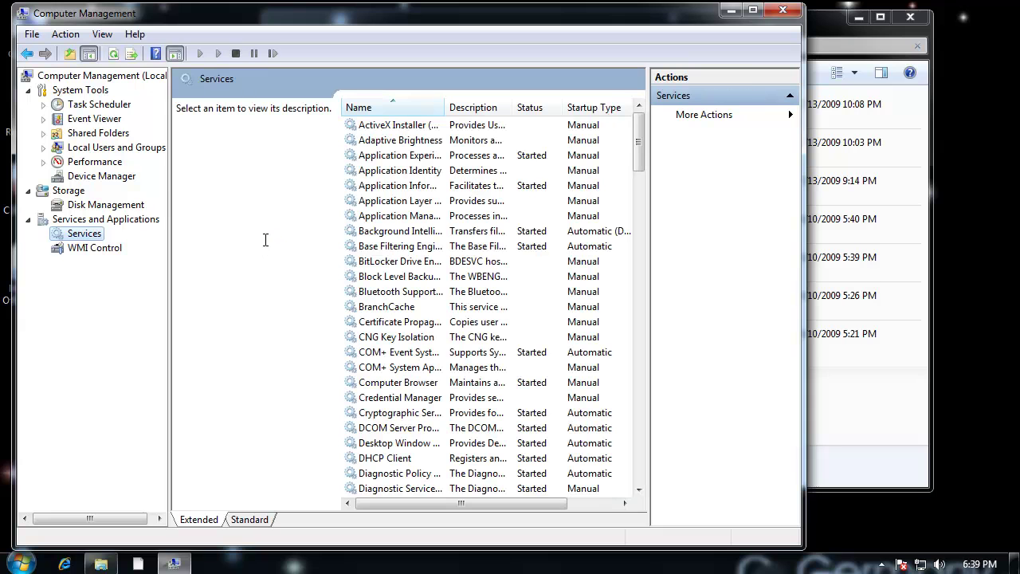
Review the Base Filtering Engine service's logon, recovery and dependency properties, and close Computer Management
left_click(447, 246)
right_click(428, 250)
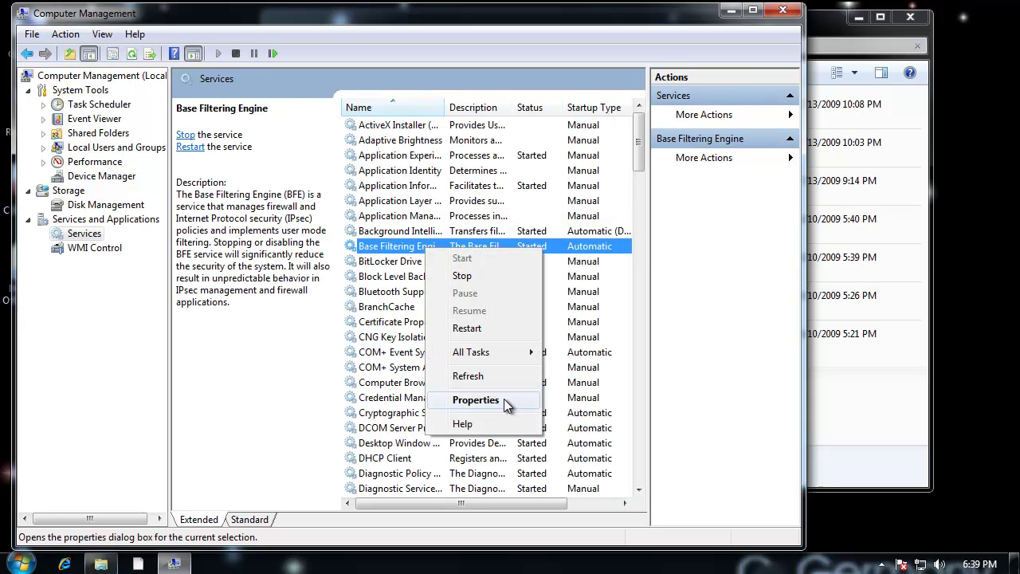
left_click(504, 401)
left_click(310, 127)
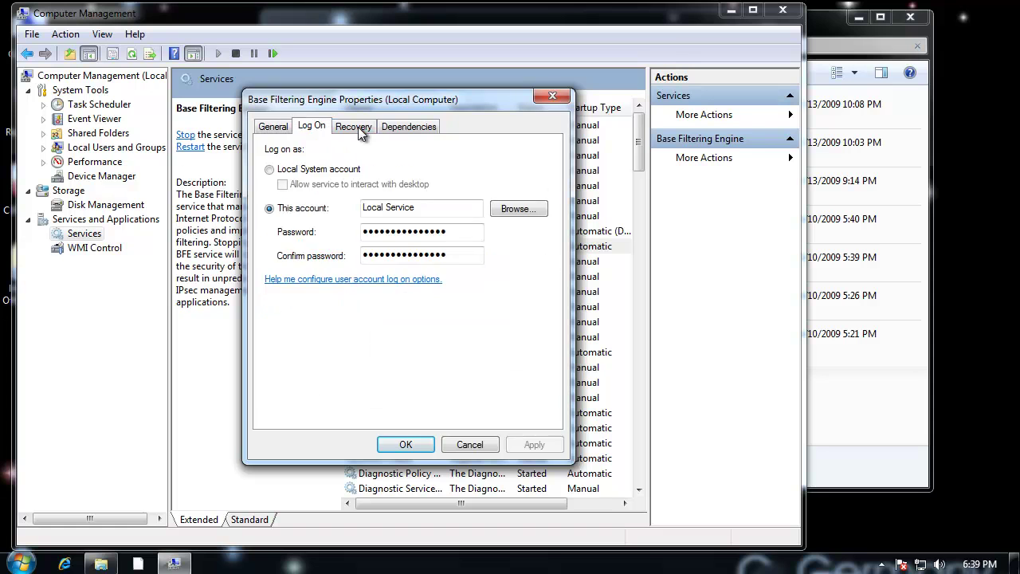
left_click(353, 126)
left_click(407, 127)
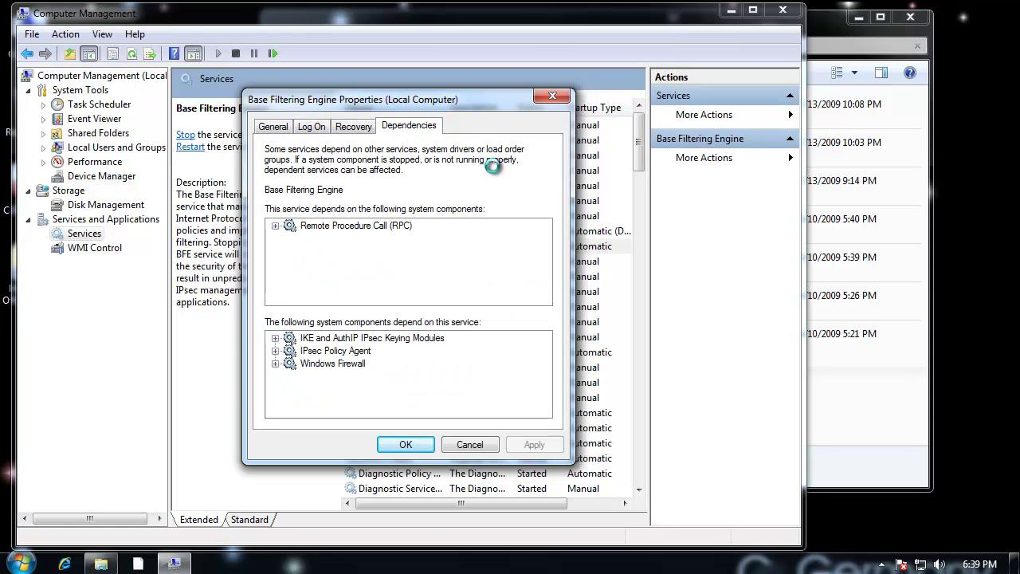
left_click(544, 97)
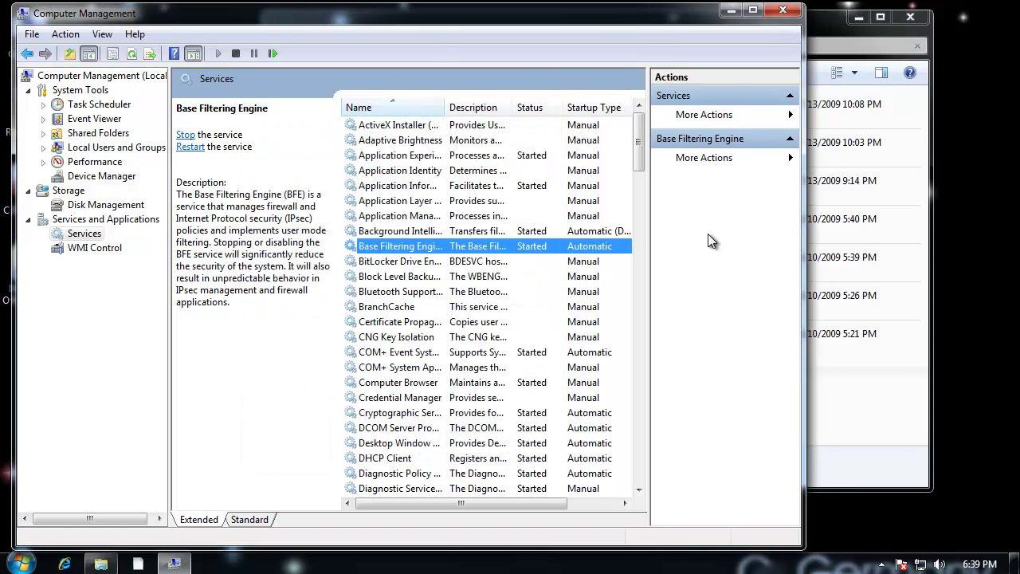
left_click(782, 11)
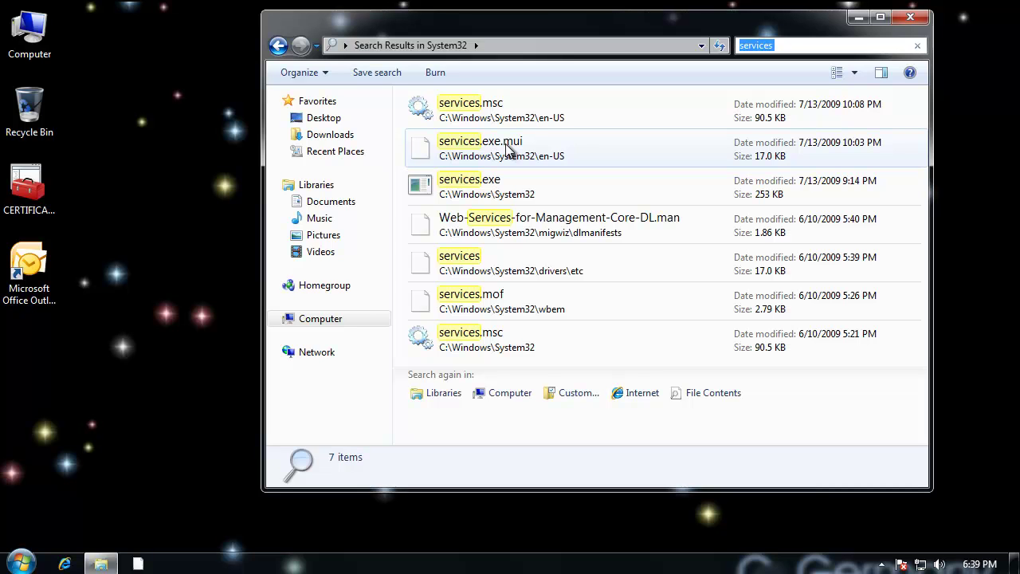
Replace the services query with a search for lsass in System32 and show the full search path
type("lsass")
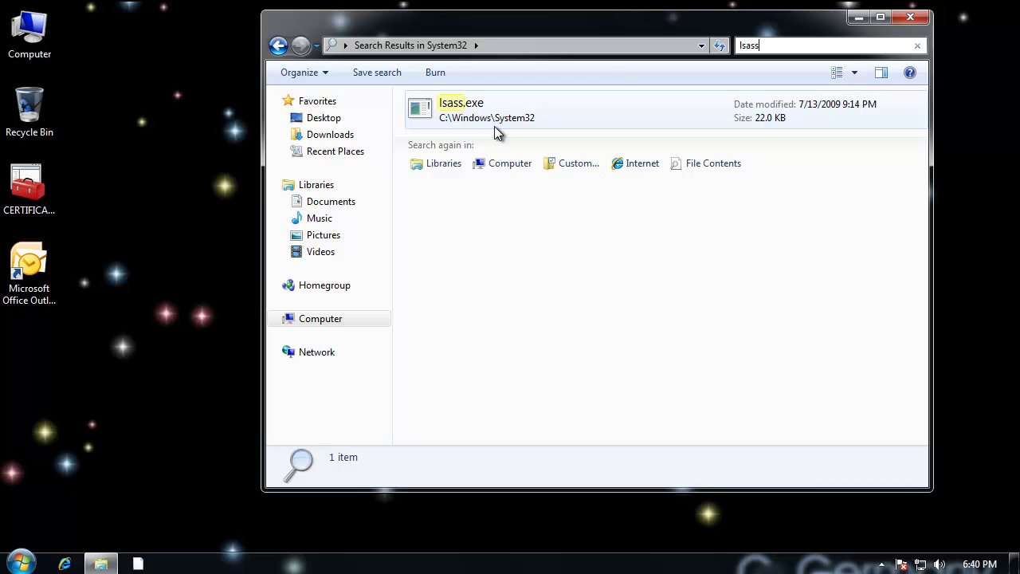
left_click(503, 47)
left_click(504, 46)
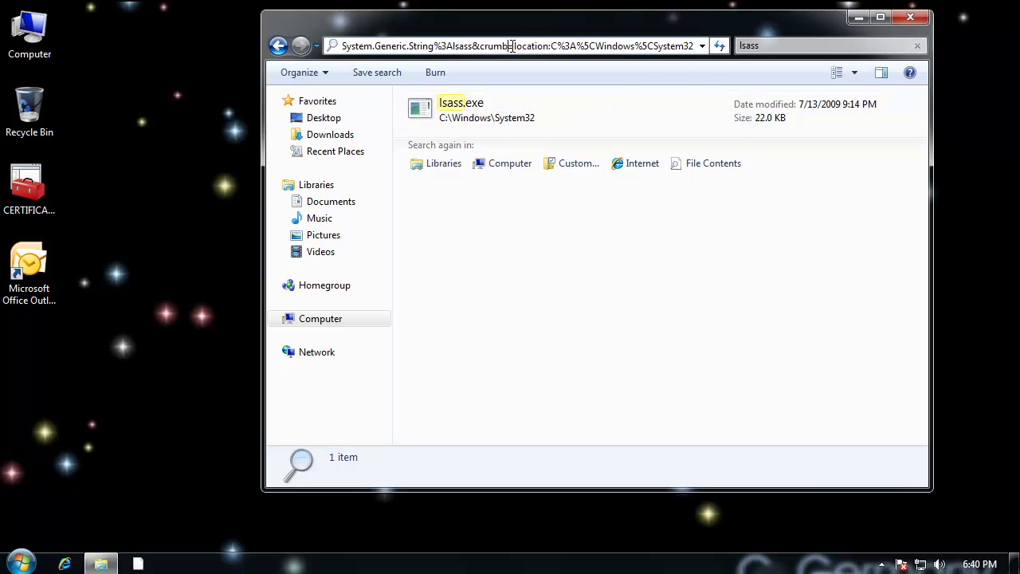
key("shift+Home")
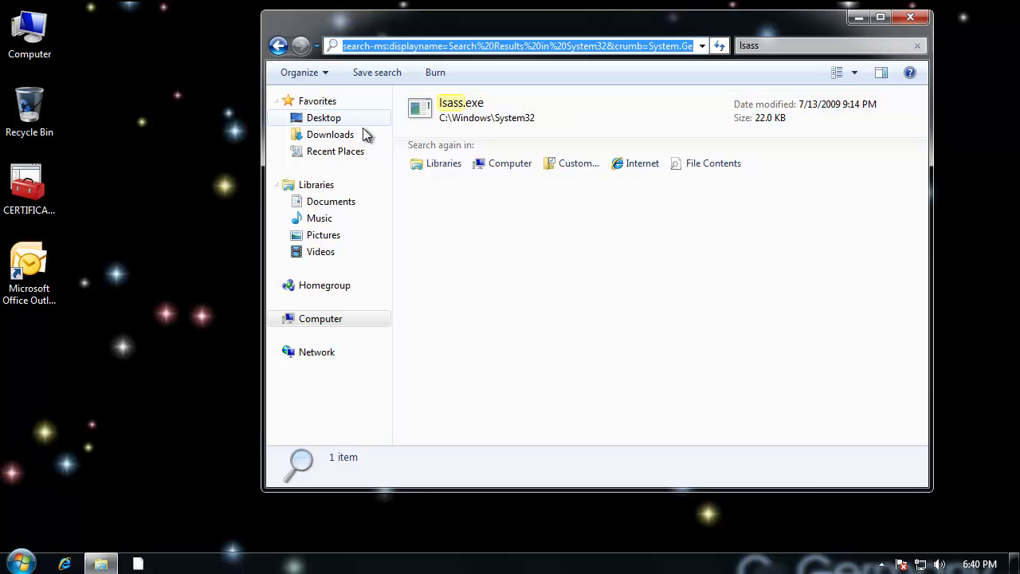
Return to the System32 folder and try to go to the path C:\Windows\System32\Config\System
left_click(279, 45)
left_click(629, 45)
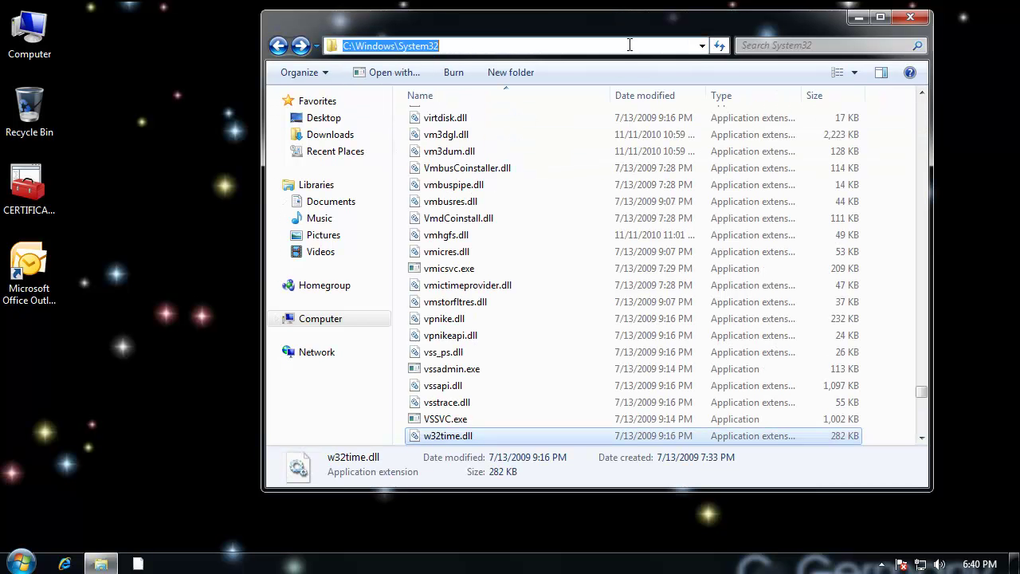
left_click(509, 44)
type("\\")
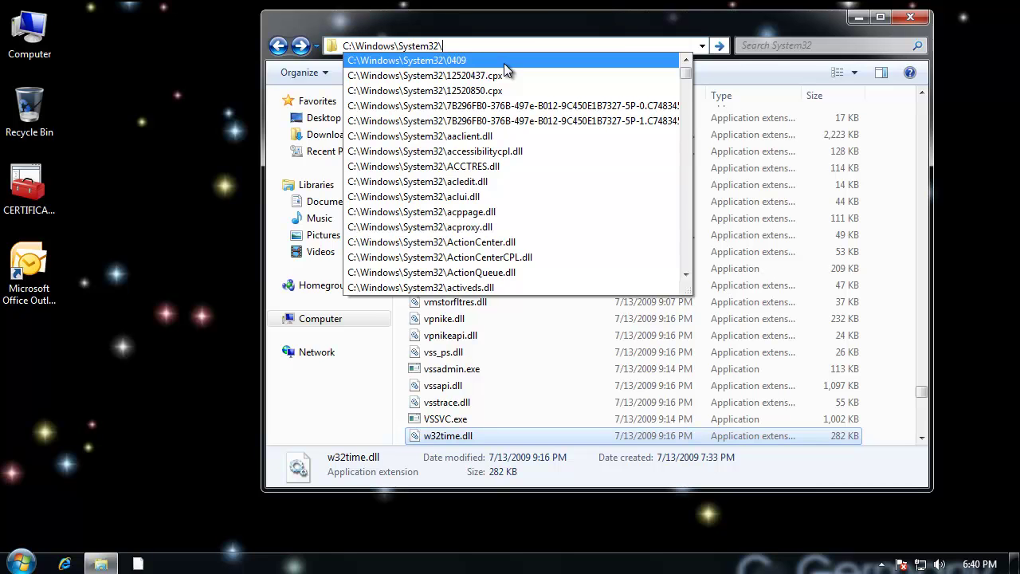
type("Config")
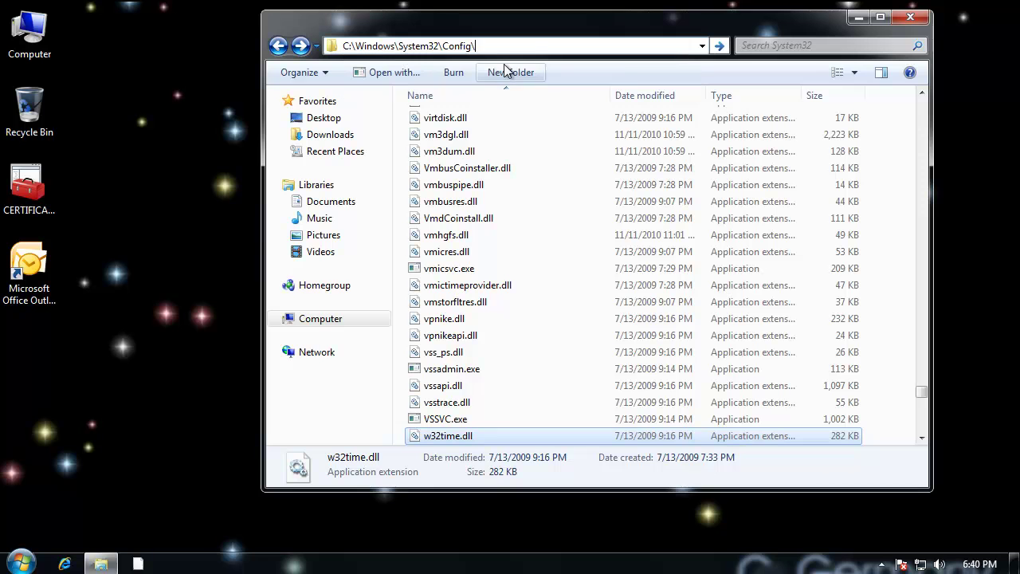
type("\\System")
key("Return")
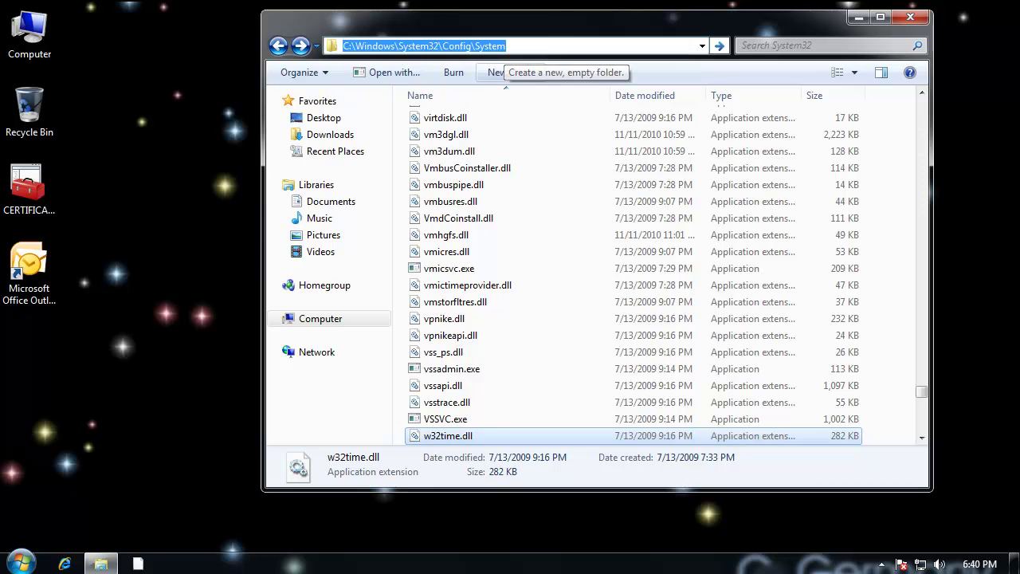
left_click(689, 285)
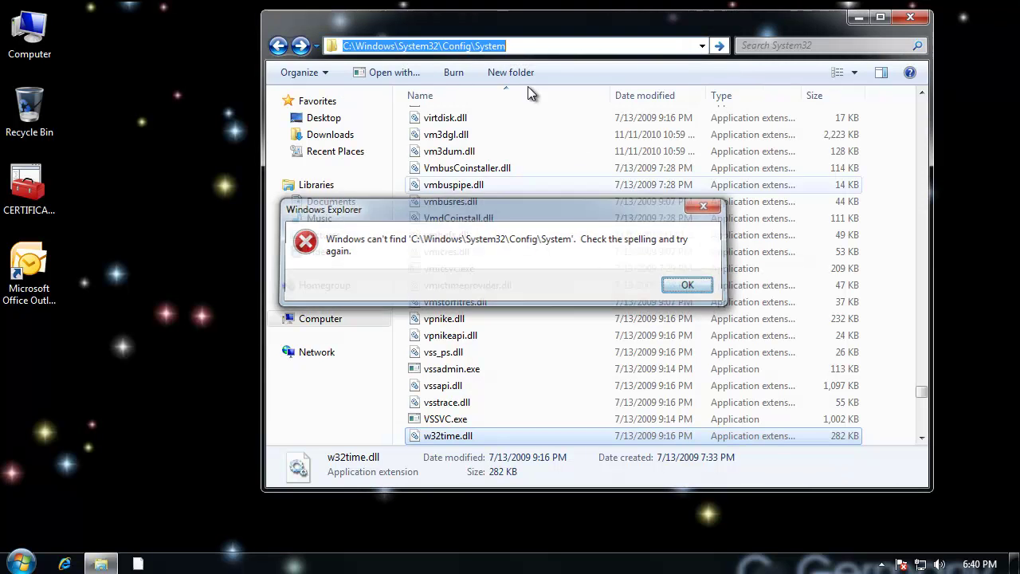
Shorten the path to the Config folder in System32, open it, and grant permanent access to it
left_click(530, 44)
key("BackSpace")
key("BackSpace")
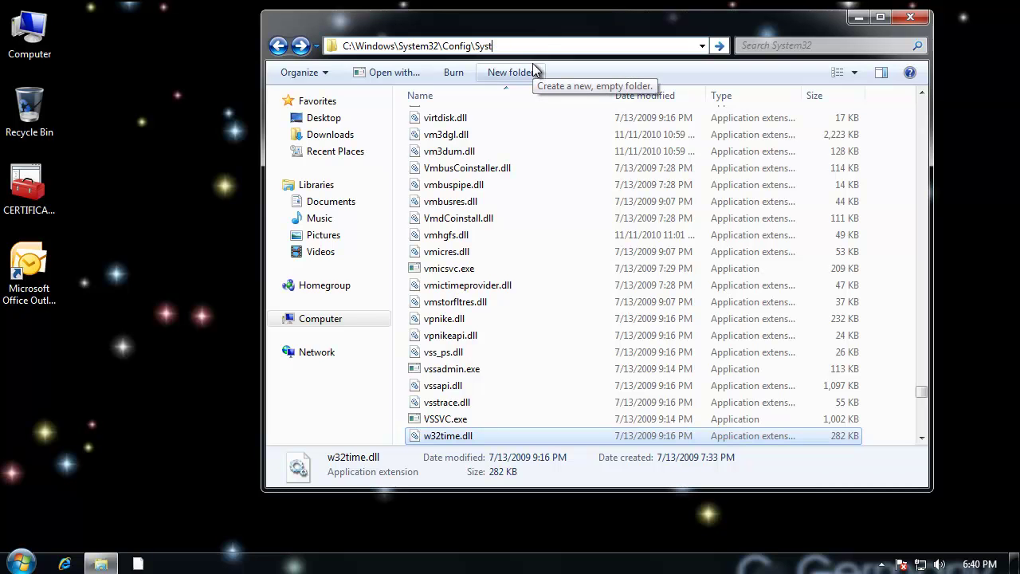
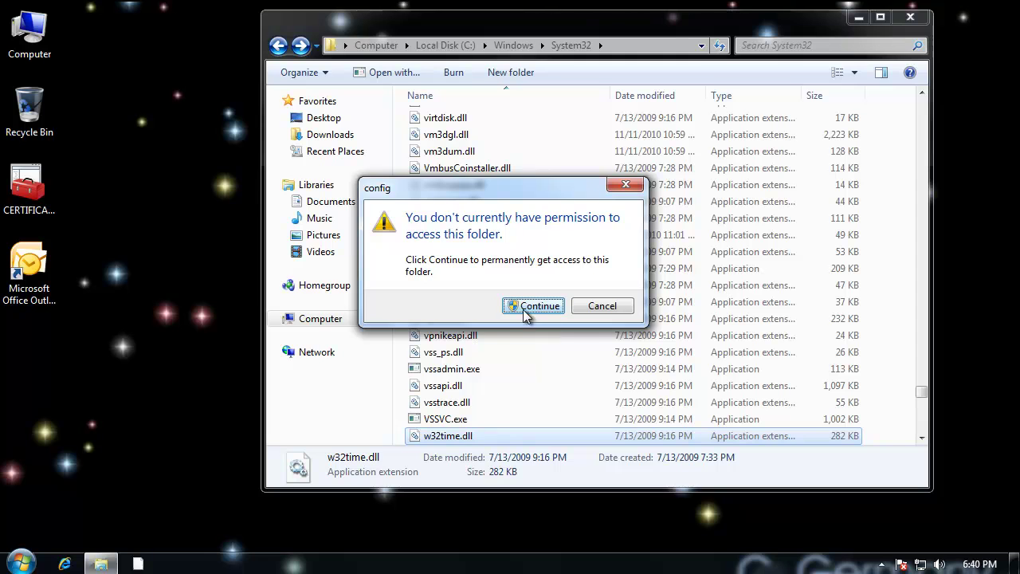
left_click(530, 309)
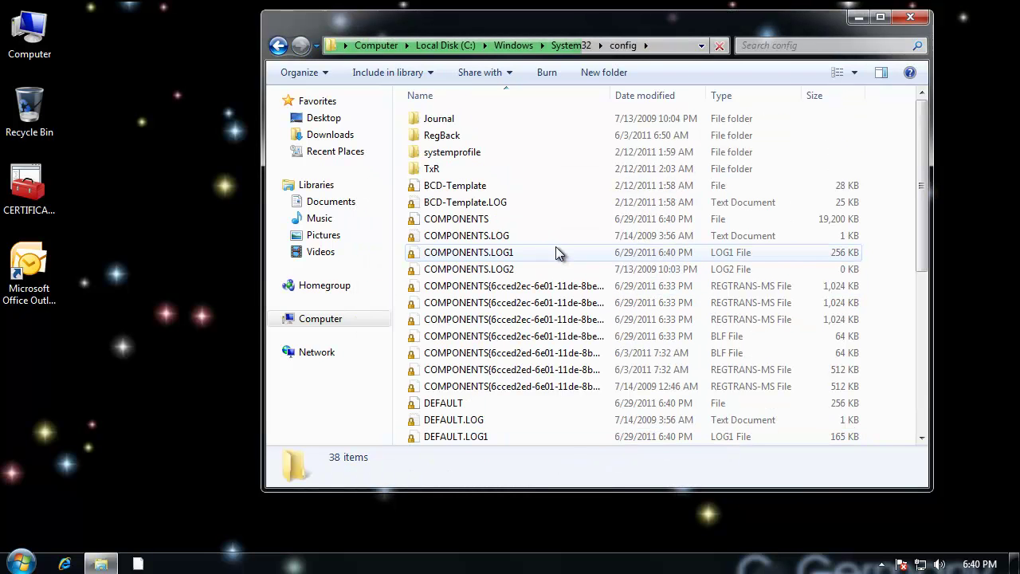
Show the config folder's full path and look through its registry hive files, such as SAM, SECURITY, SOFTWARE and SYSTEM
left_click(655, 48)
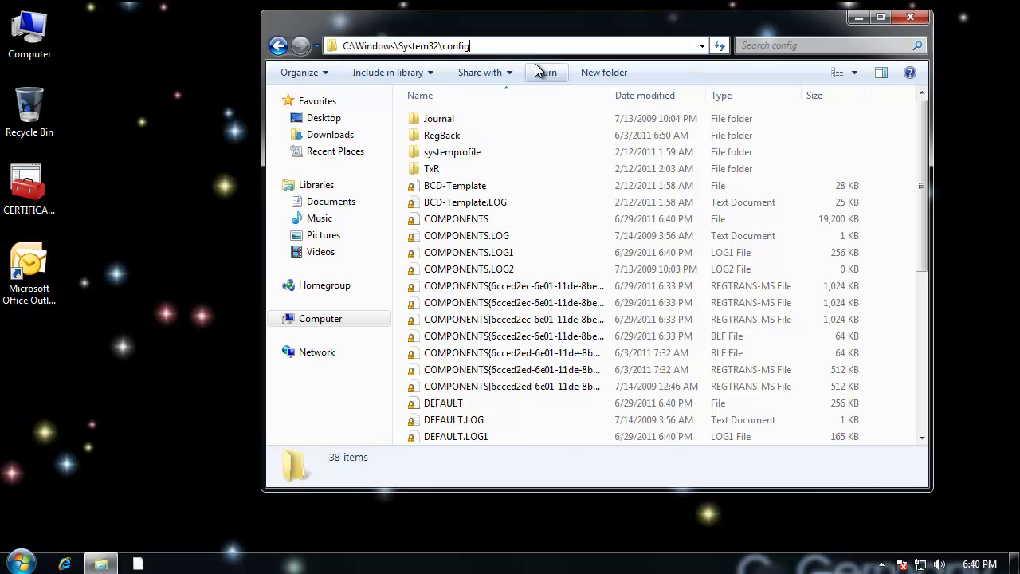
left_click(534, 268)
scroll(534, 271, "down", 6)
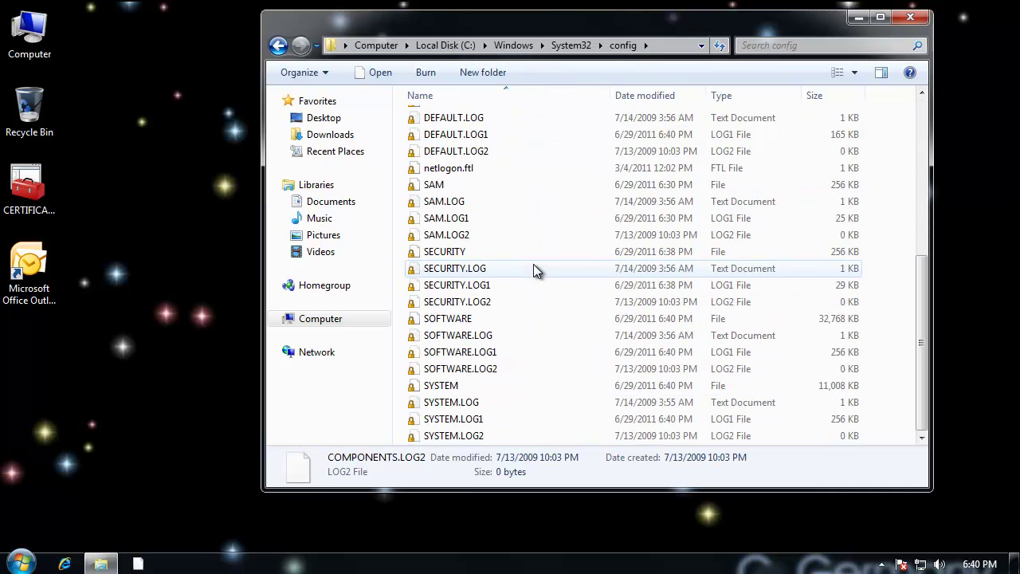
scroll(535, 271, "up", 6)
scroll(527, 279, "down", 6)
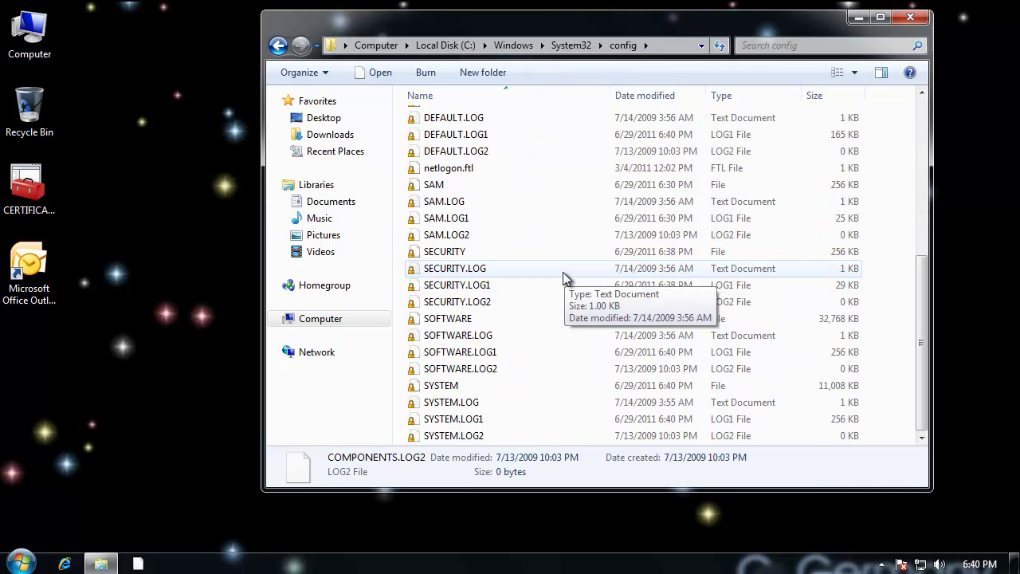
scroll(556, 239, "up", 6)
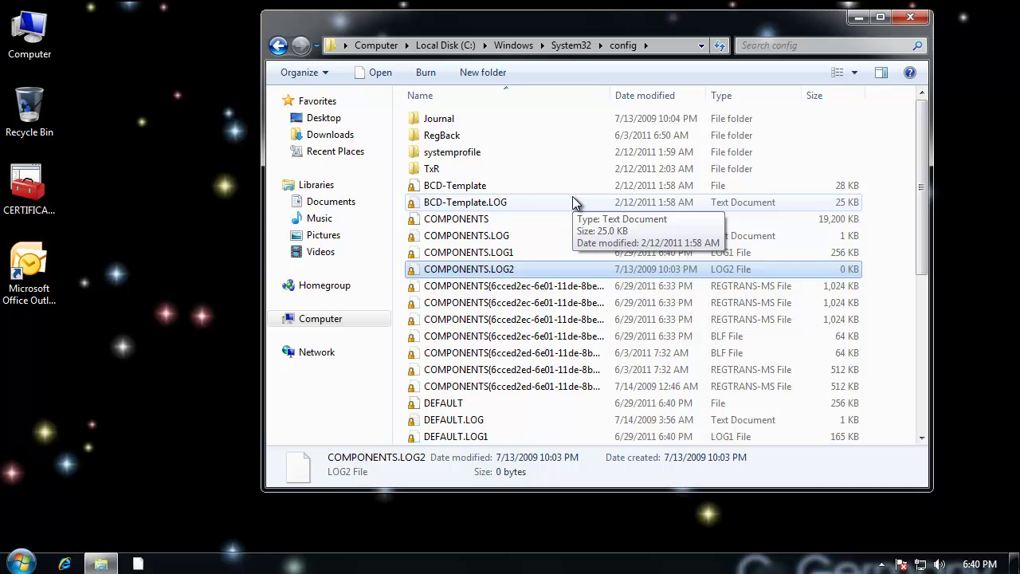
Go back from the config folder to C:\Windows\System32
left_click(278, 46)
left_click(653, 46)
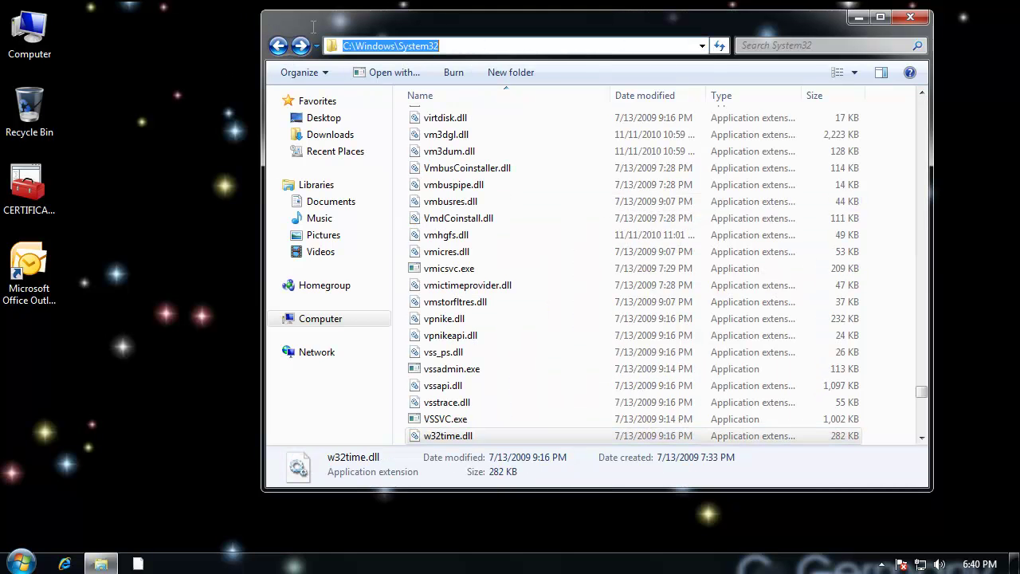
left_click(279, 46)
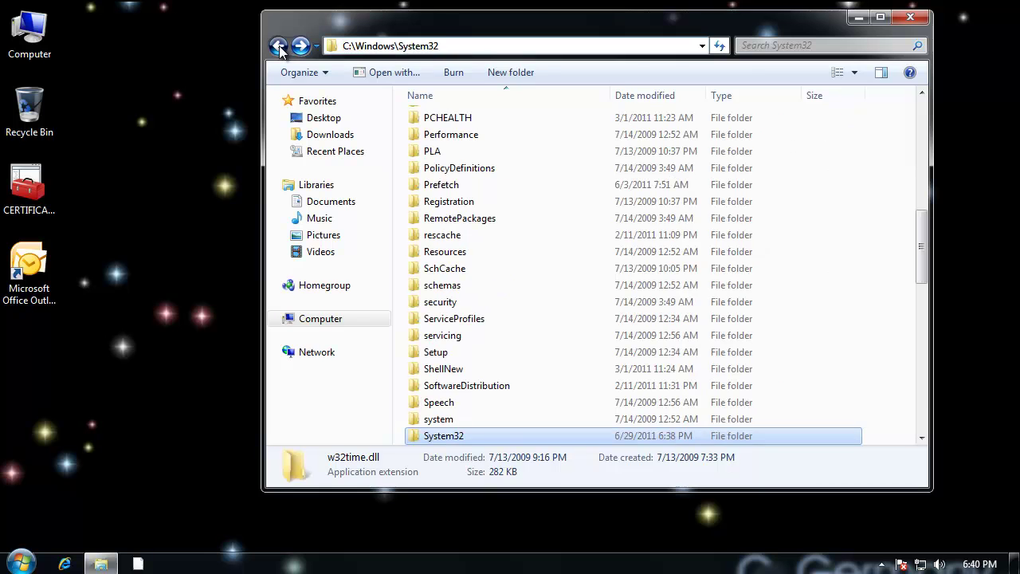
left_click(563, 45)
left_click(563, 46)
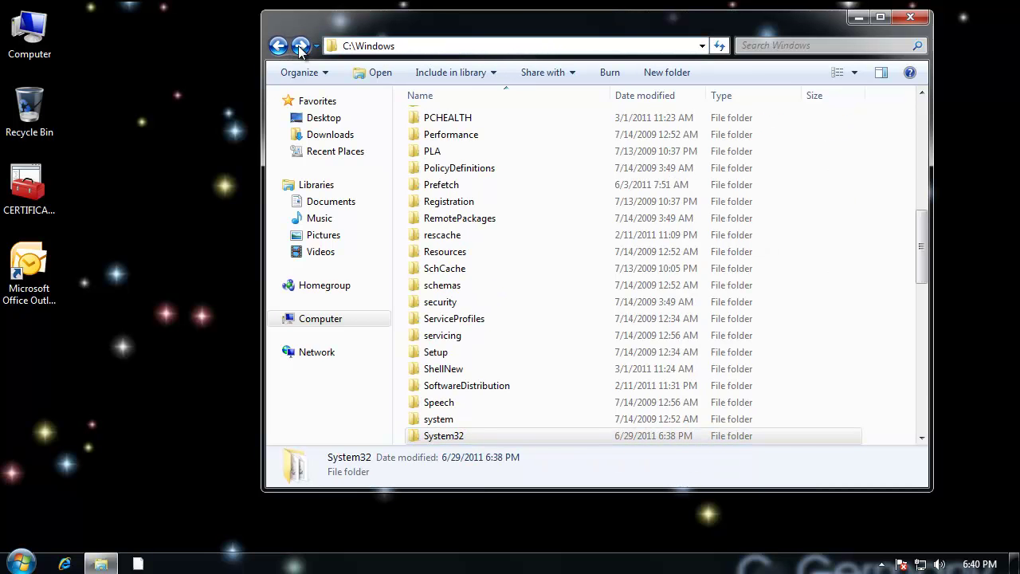
left_click(300, 46)
left_click(565, 45)
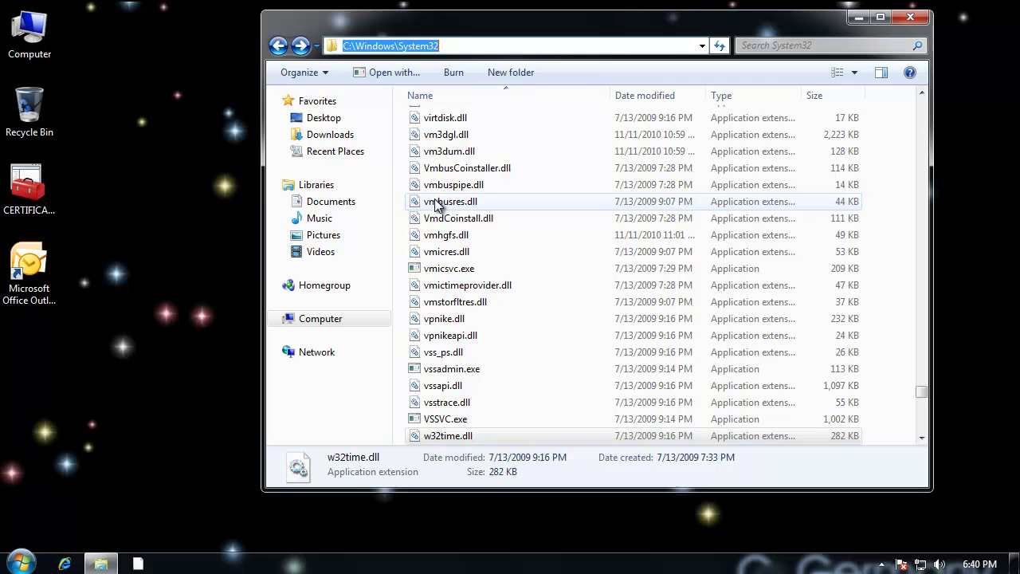
Open the drivers folder inside System32
left_click_drag(922, 390, 933, 99)
left_click(446, 242)
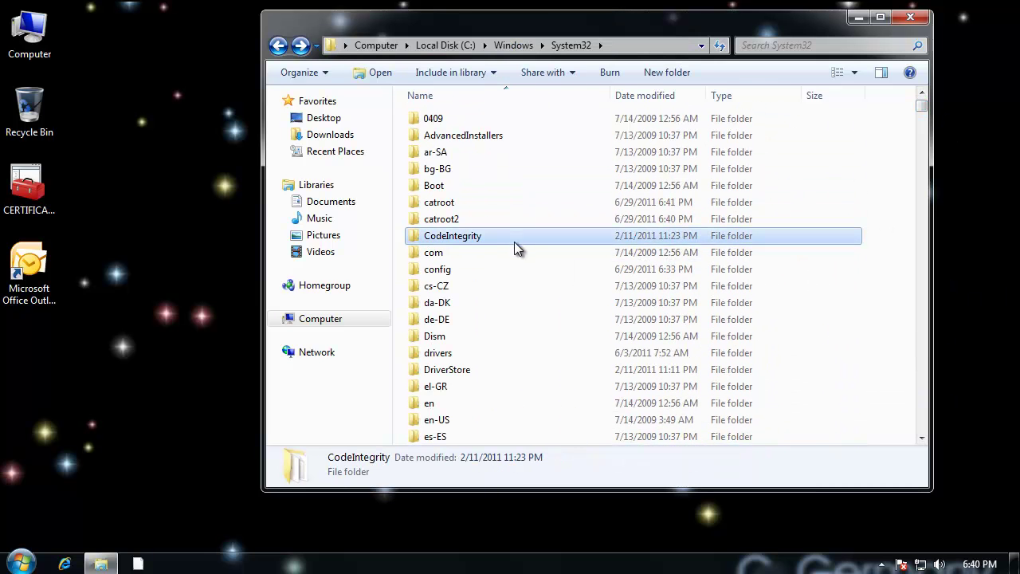
double_click(443, 353)
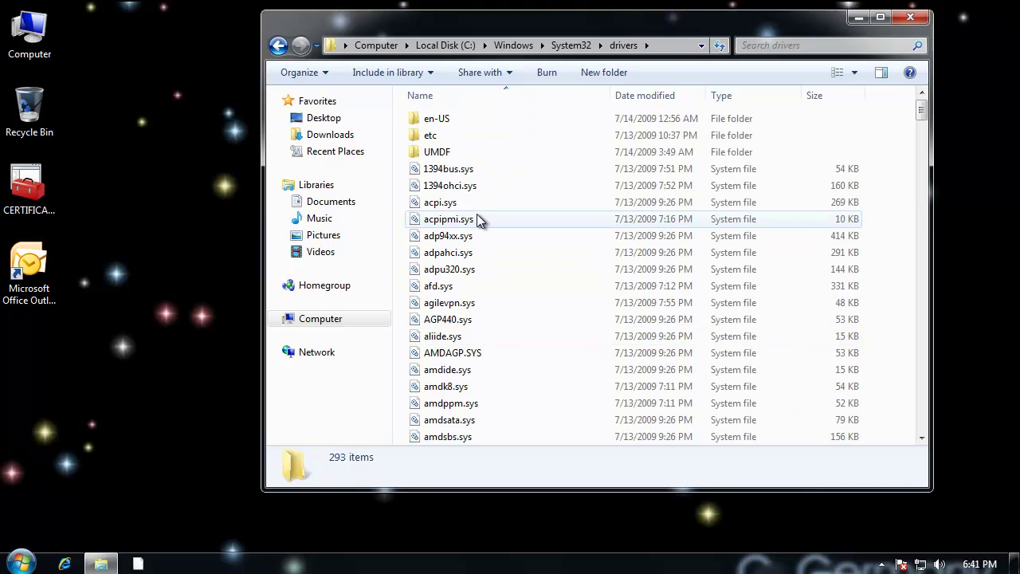
Browse the system files in the drivers folder and open its etc subfolder
scroll(547, 358, "down", 20)
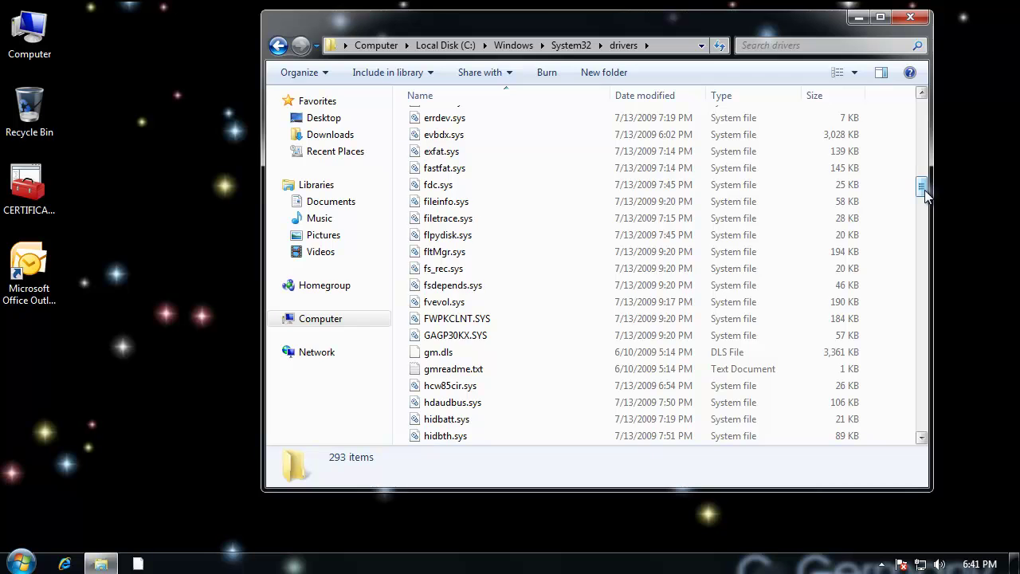
left_click_drag(924, 190, 970, 73)
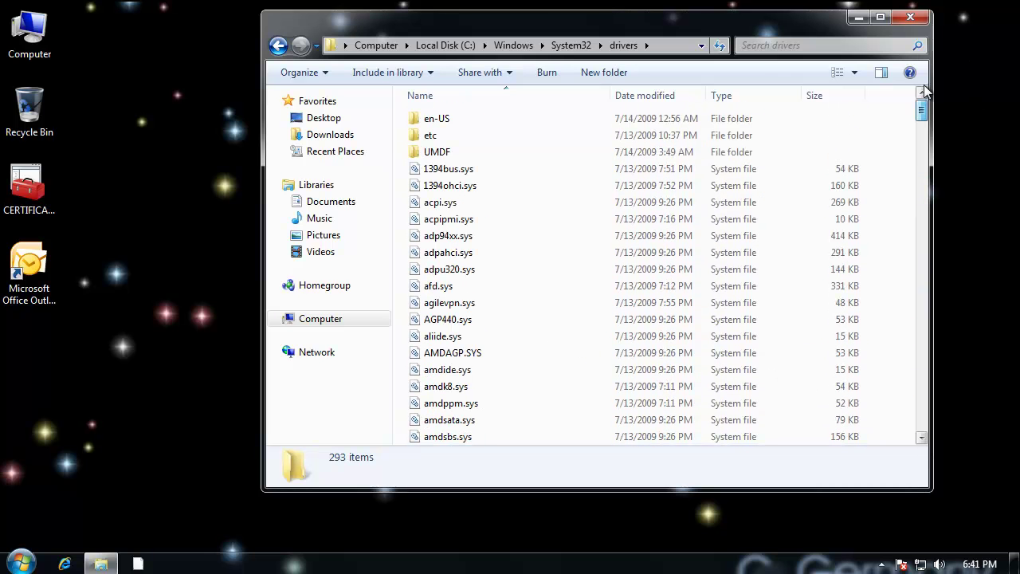
double_click(434, 137)
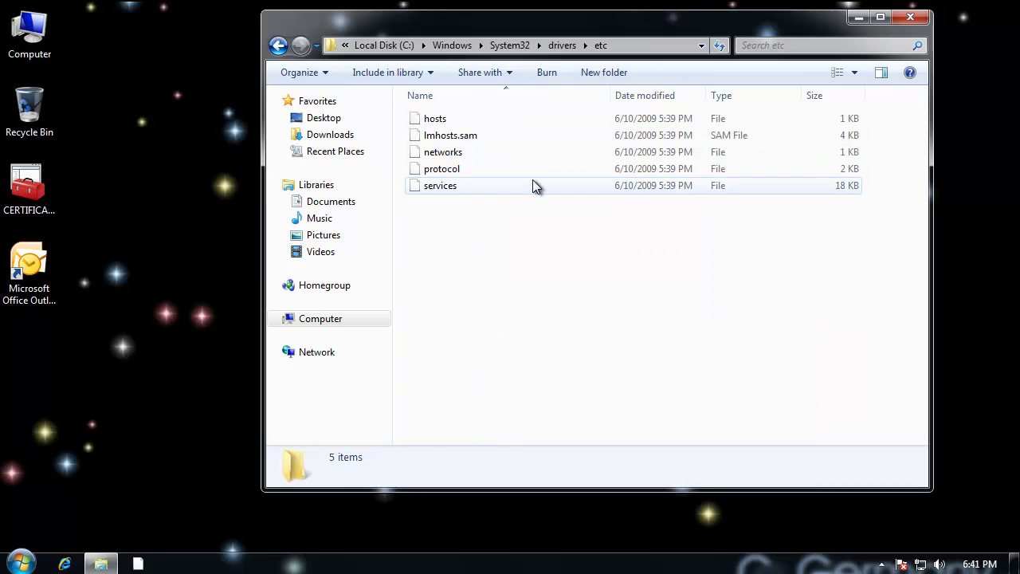
Look at the hosts and lmhosts.sam files in the etc folder, and go back to the previous folder
left_click(443, 121)
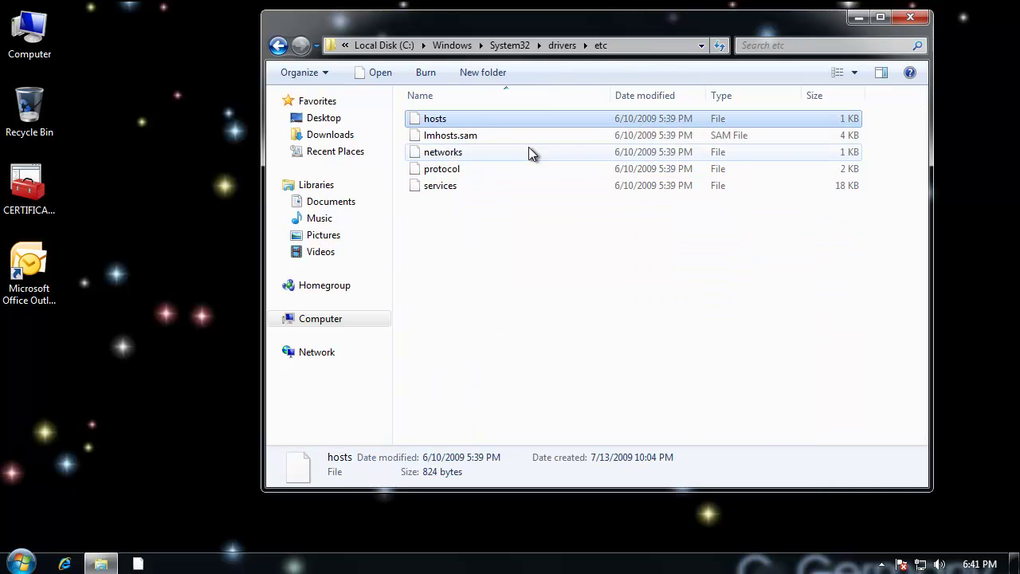
left_click(451, 138)
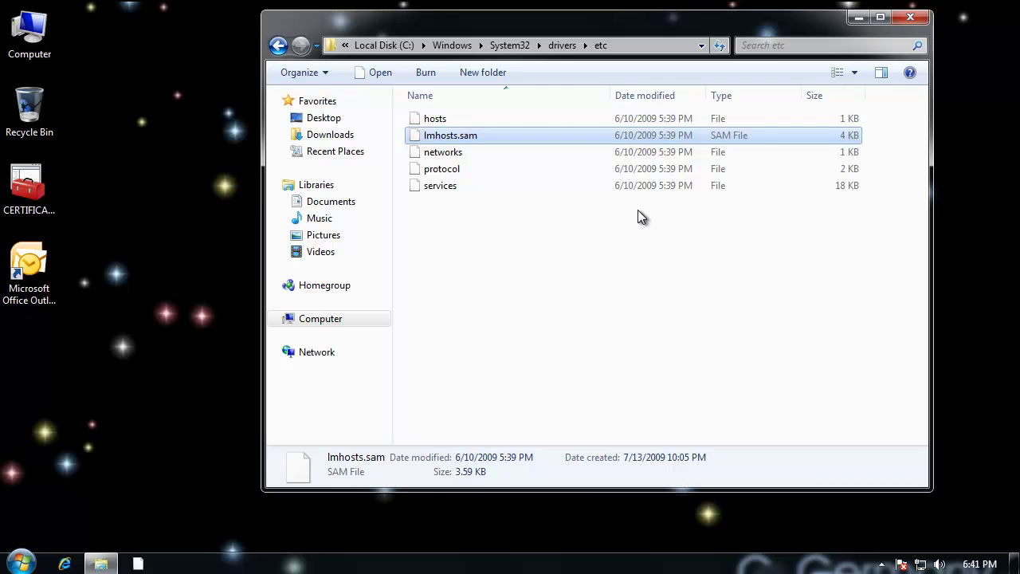
left_click(570, 290)
left_click(278, 46)
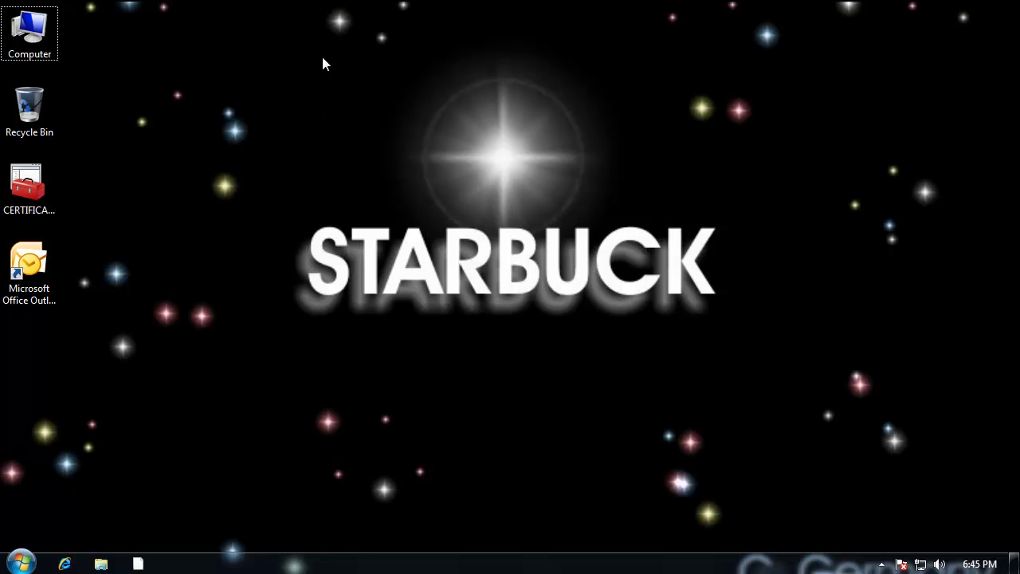
Open the Startup and Recovery settings from the computer's advanced system properties
right_click(46, 26)
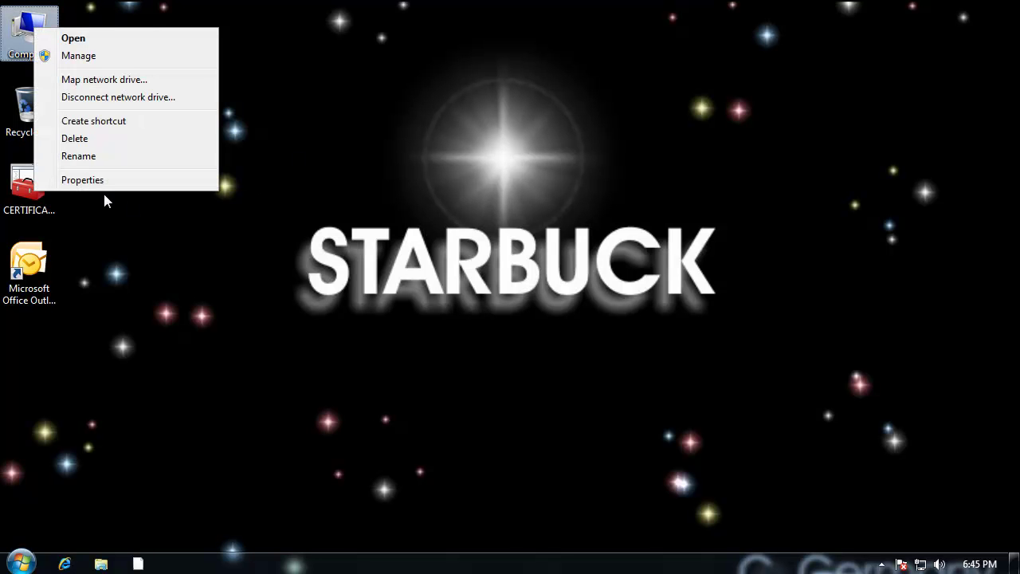
left_click(103, 180)
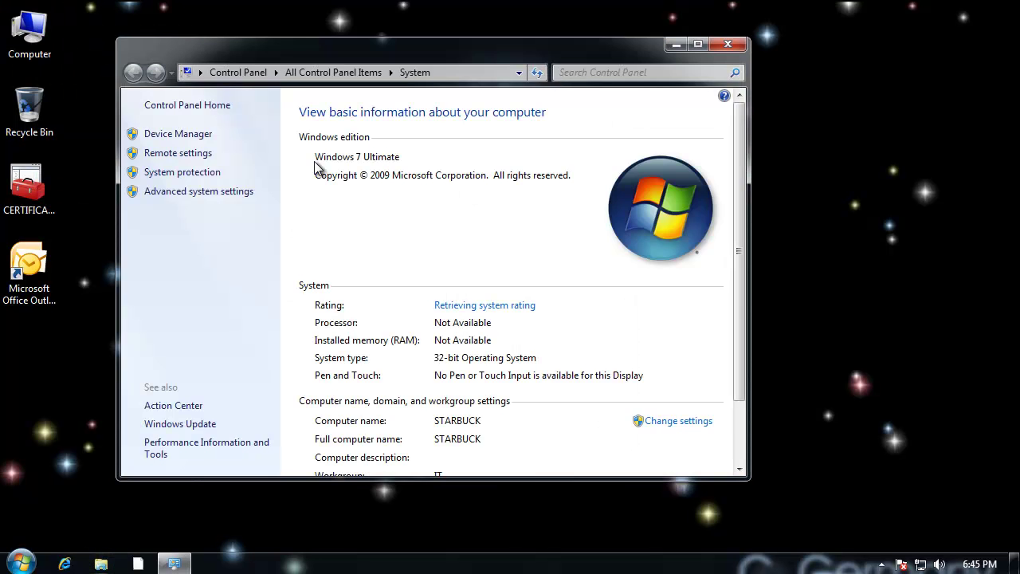
left_click(224, 194)
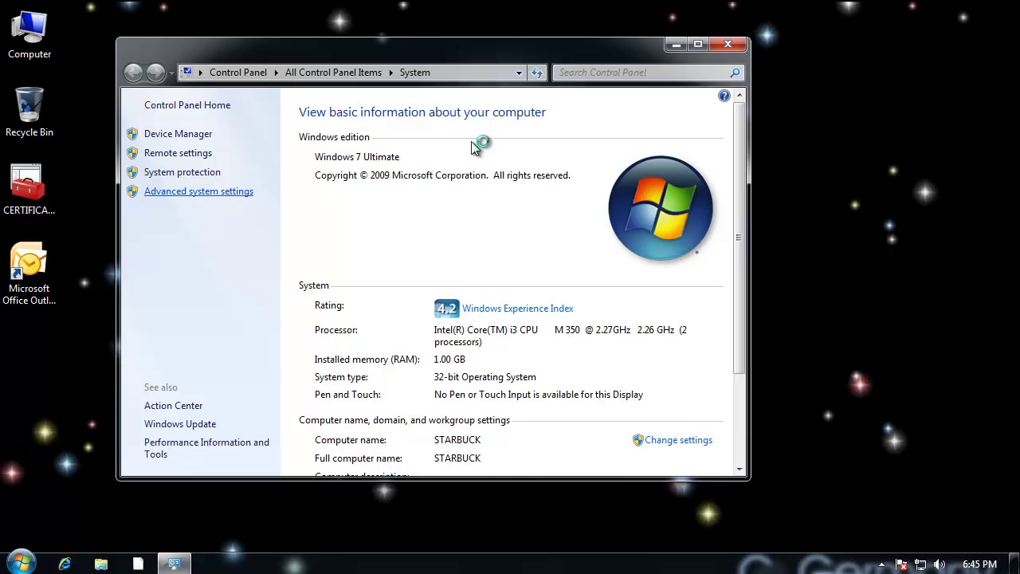
left_click_drag(374, 137, 573, 23)
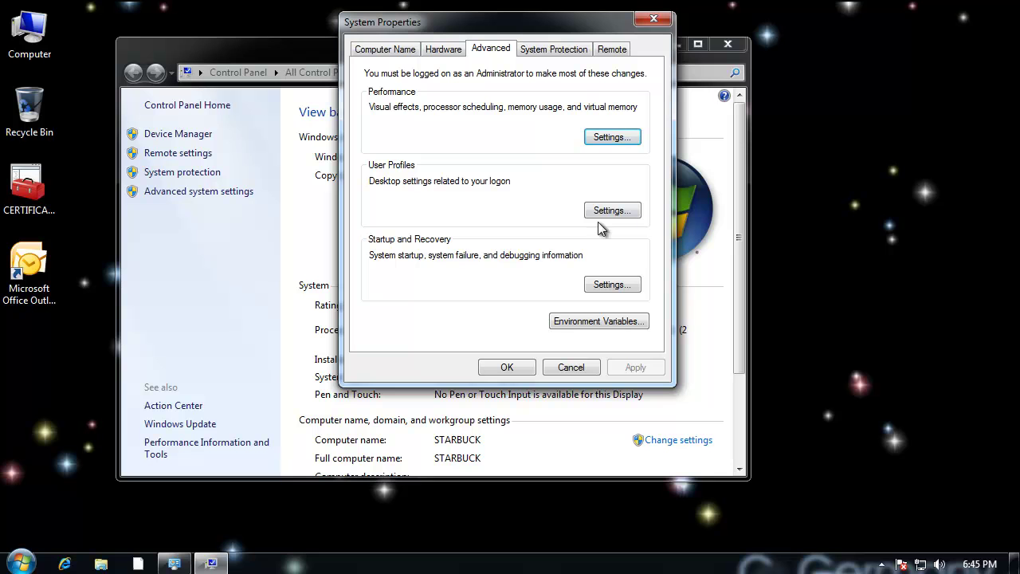
left_click(605, 285)
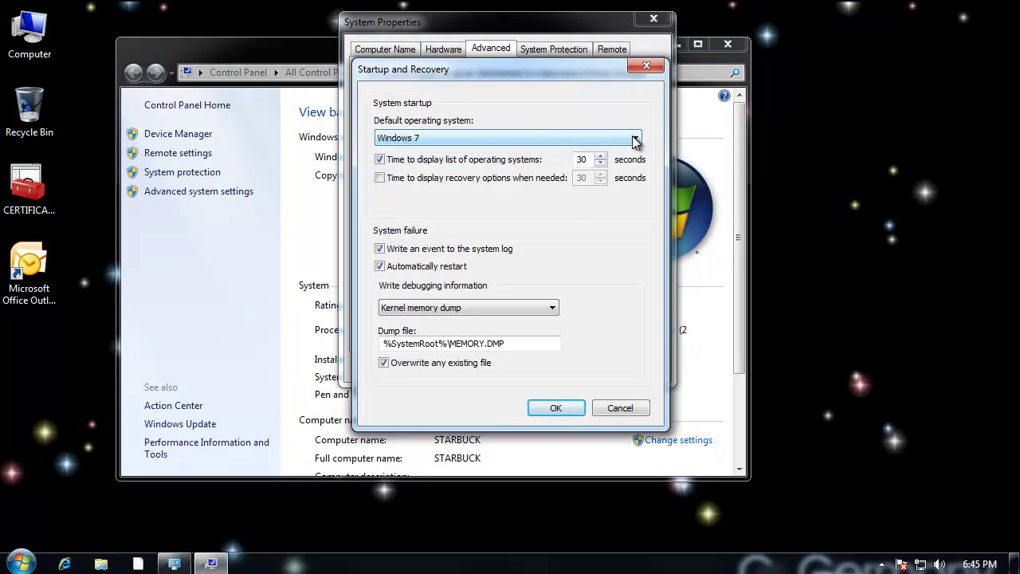
Check which operating systems are available as the default operating system for startup
left_click(636, 137)
left_click(542, 151)
left_click(630, 140)
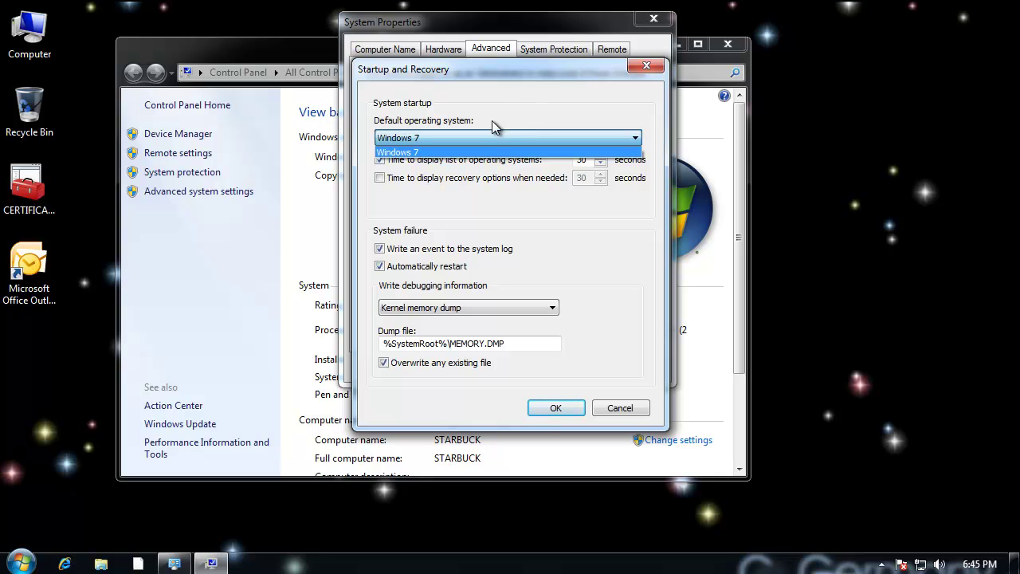
left_click(532, 117)
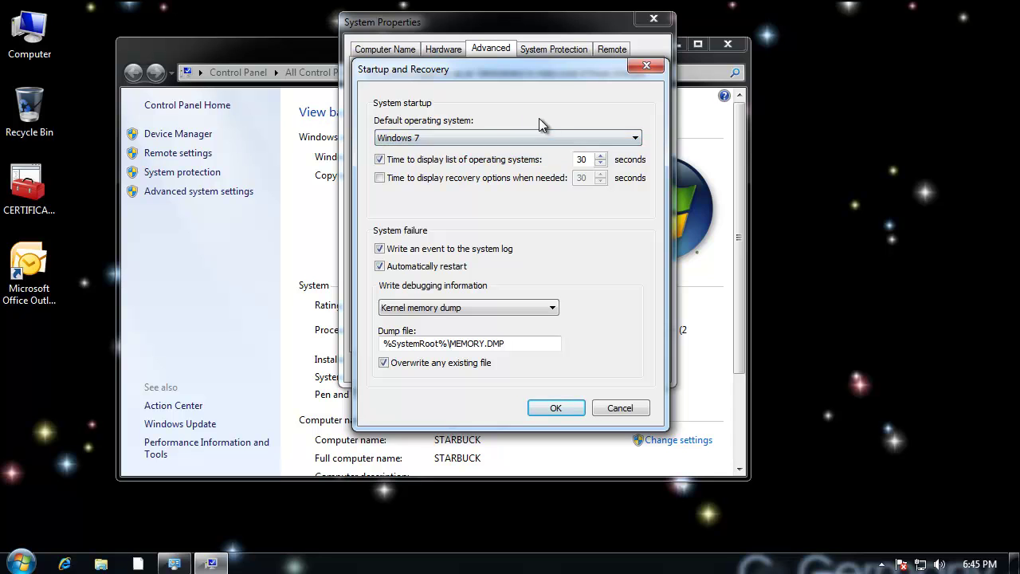
left_click(615, 141)
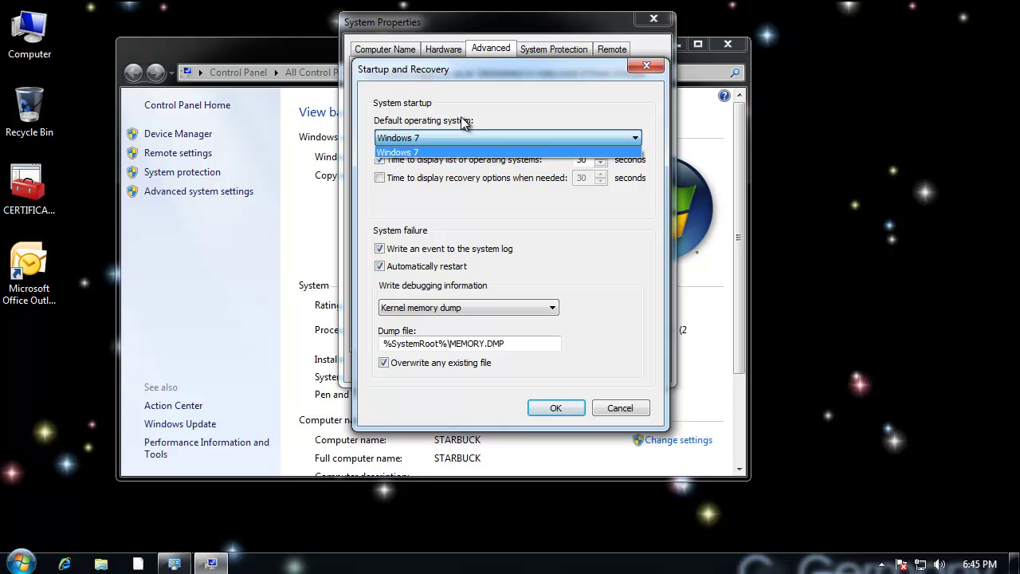
left_click(513, 114)
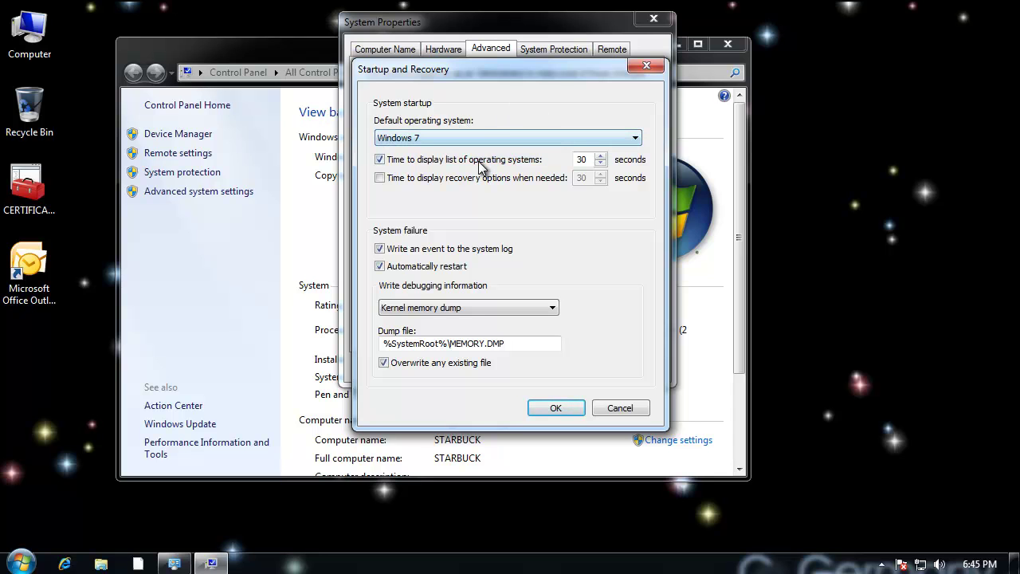
left_click(540, 140)
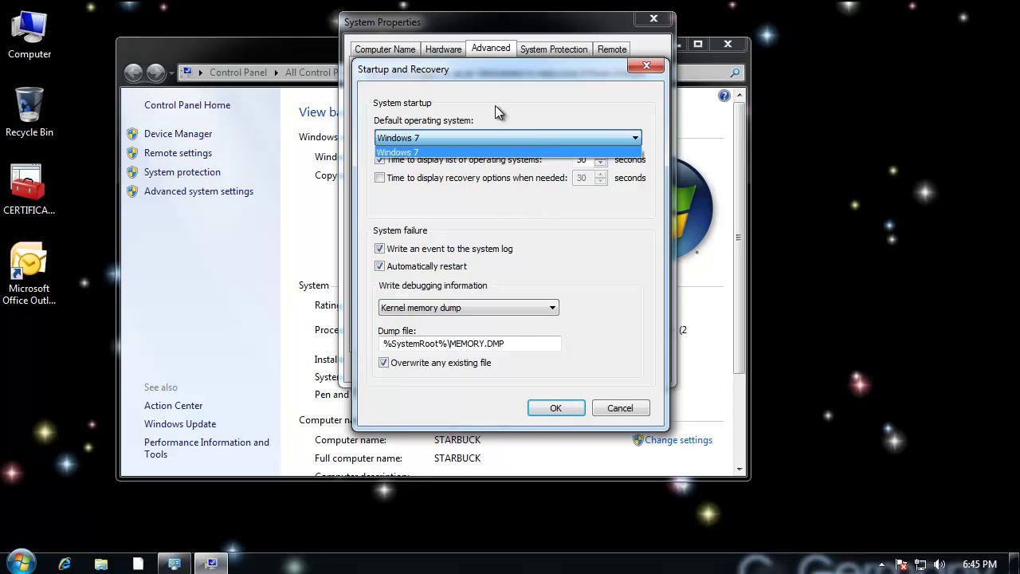
left_click(517, 114)
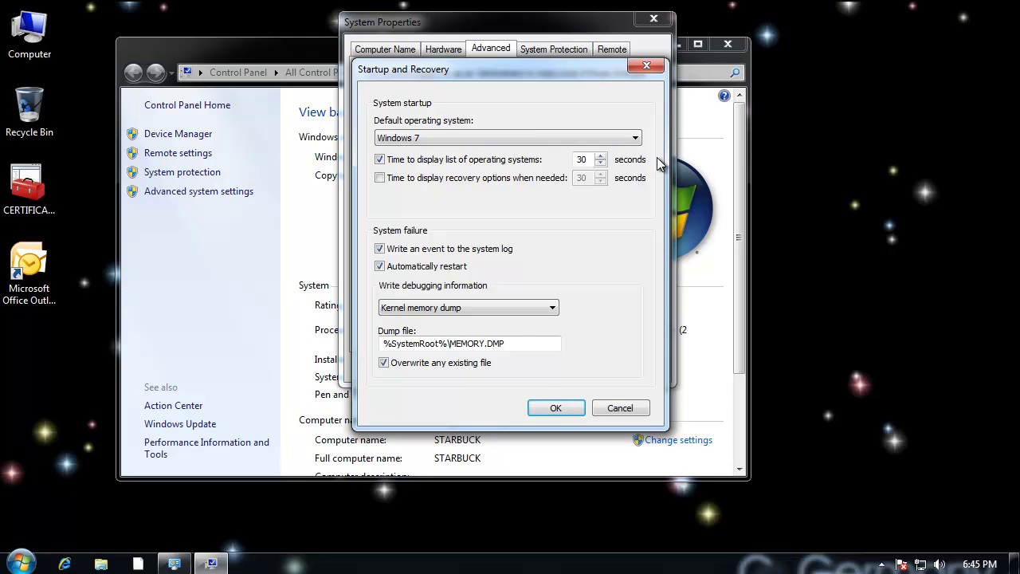
Point out the display time for the operating system list, then cancel Startup and Recovery and close the system windows
double_click(581, 160)
left_click(620, 408)
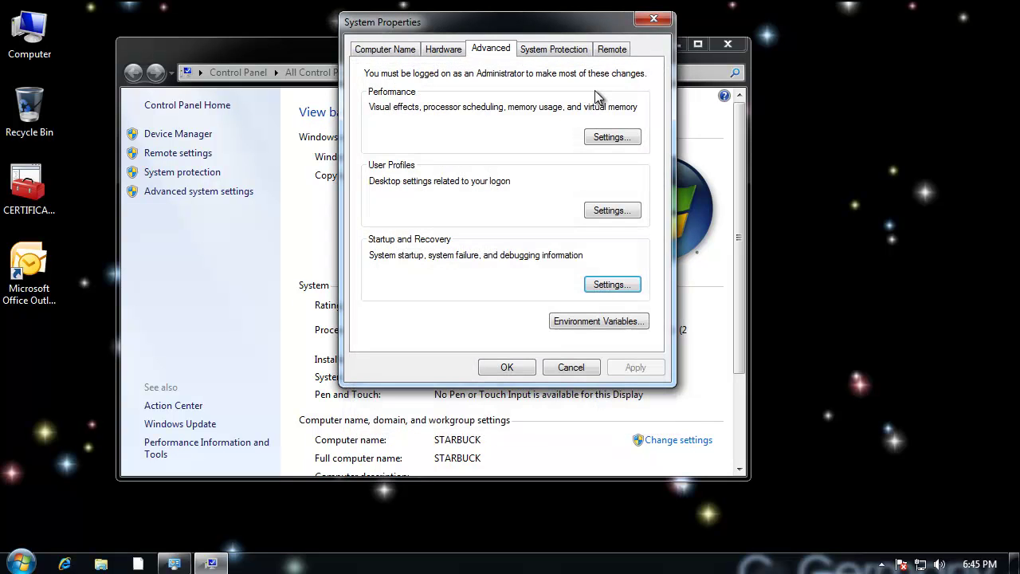
left_click(653, 18)
left_click(734, 50)
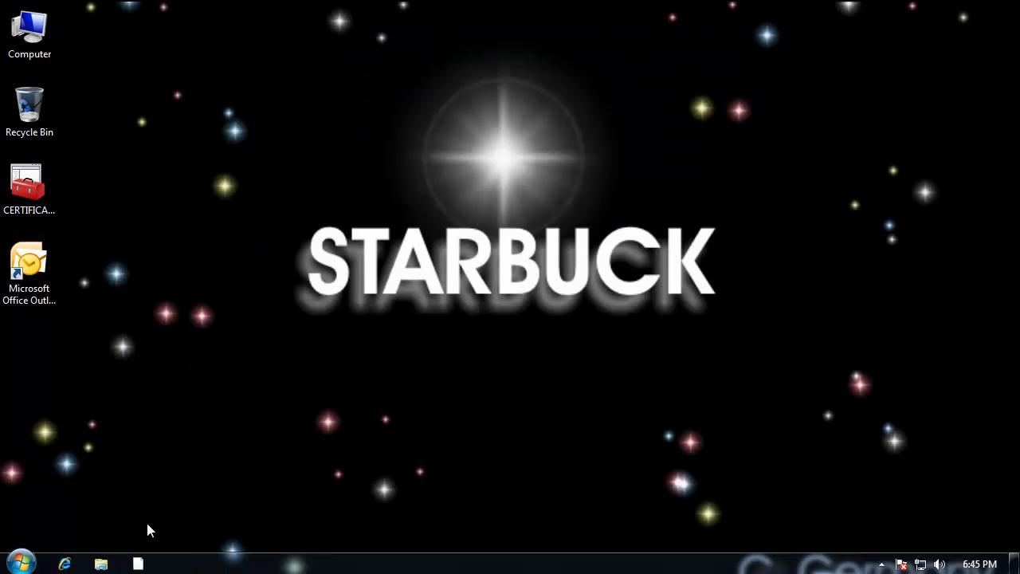
Launch System Configuration with the msconfig command and reposition its window
left_click(20, 563)
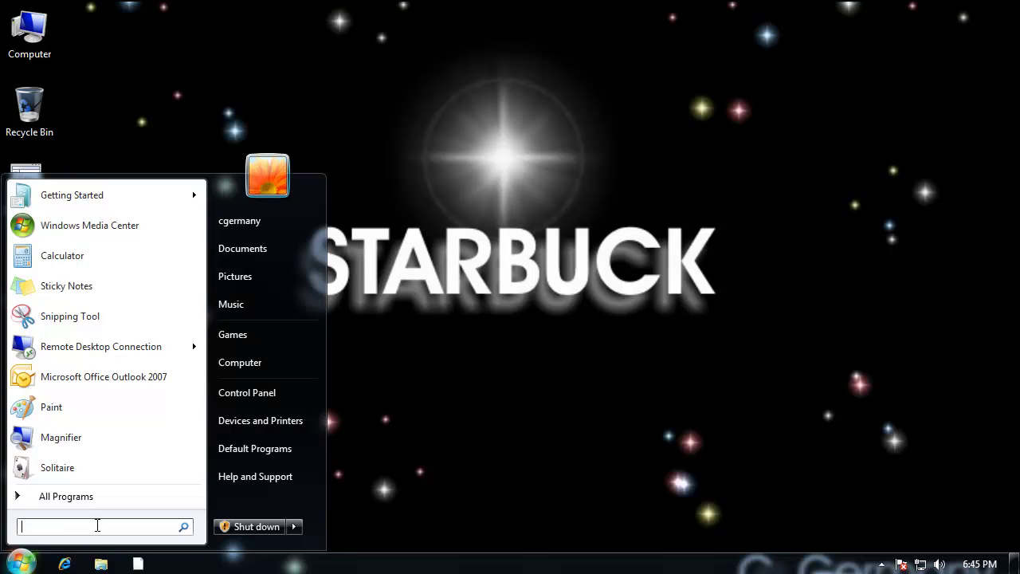
type("msconfig")
key("Return")
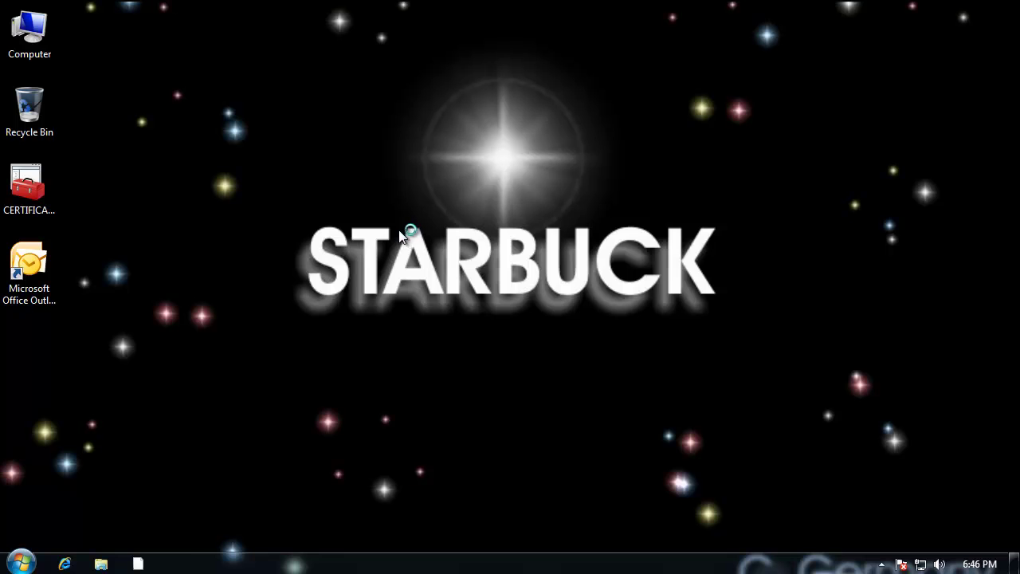
left_click_drag(470, 132, 514, 96)
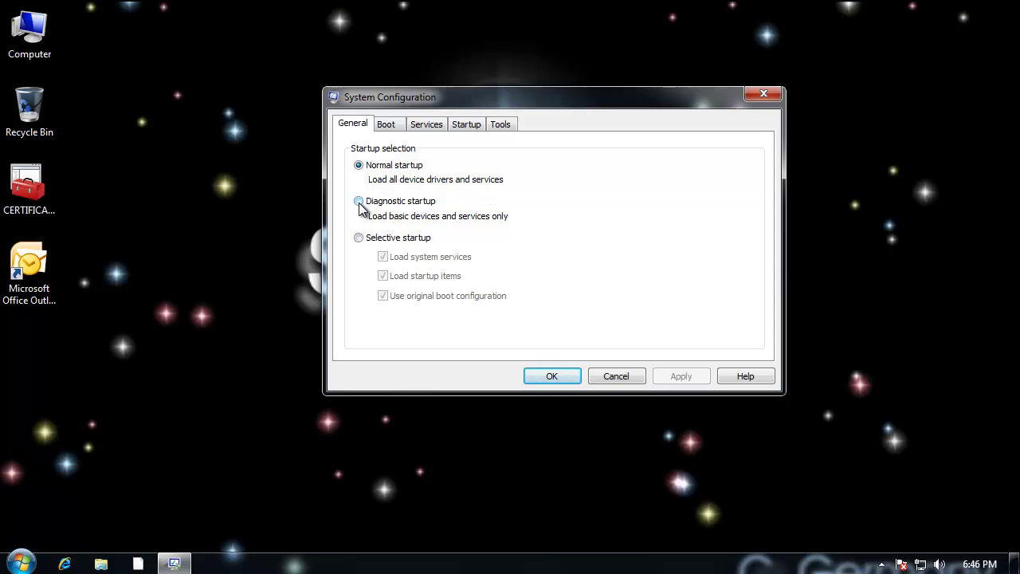
Disable all startup items in System Configuration
left_click(466, 126)
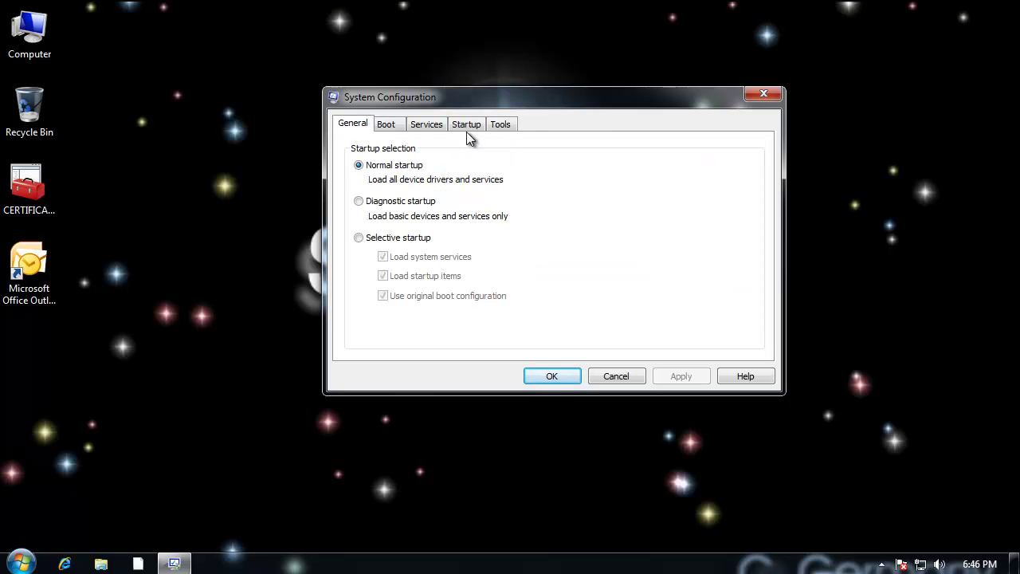
left_click(466, 127)
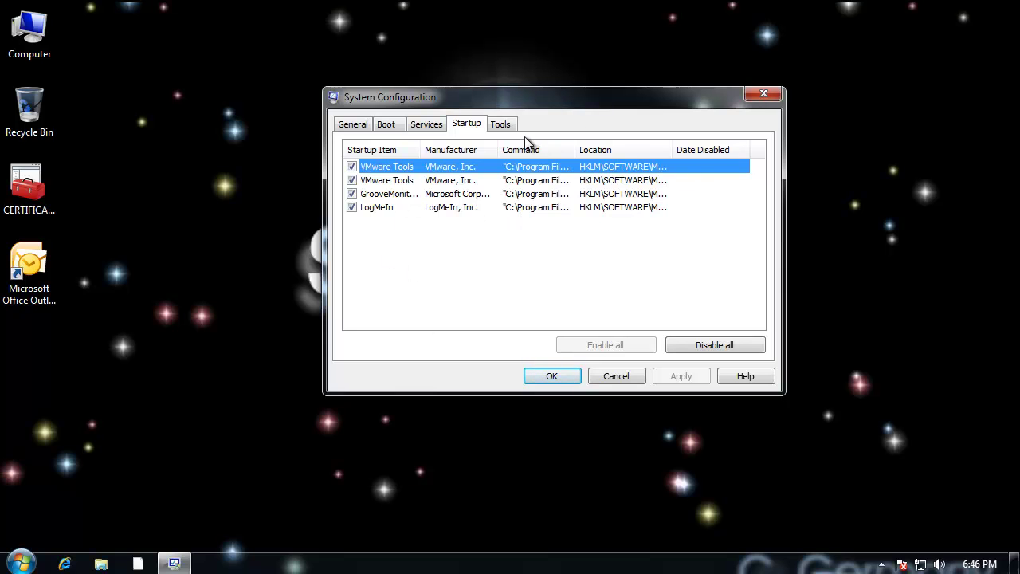
left_click(705, 343)
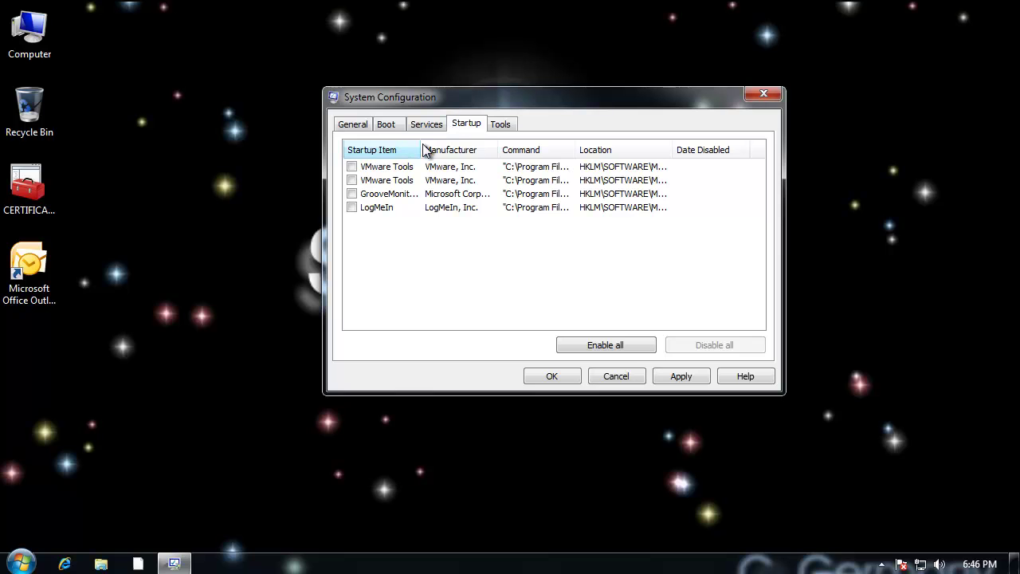
Widen the Startup Item column to show the full item names and shift the System Configuration window
left_click_drag(422, 144, 458, 147)
left_click(478, 167)
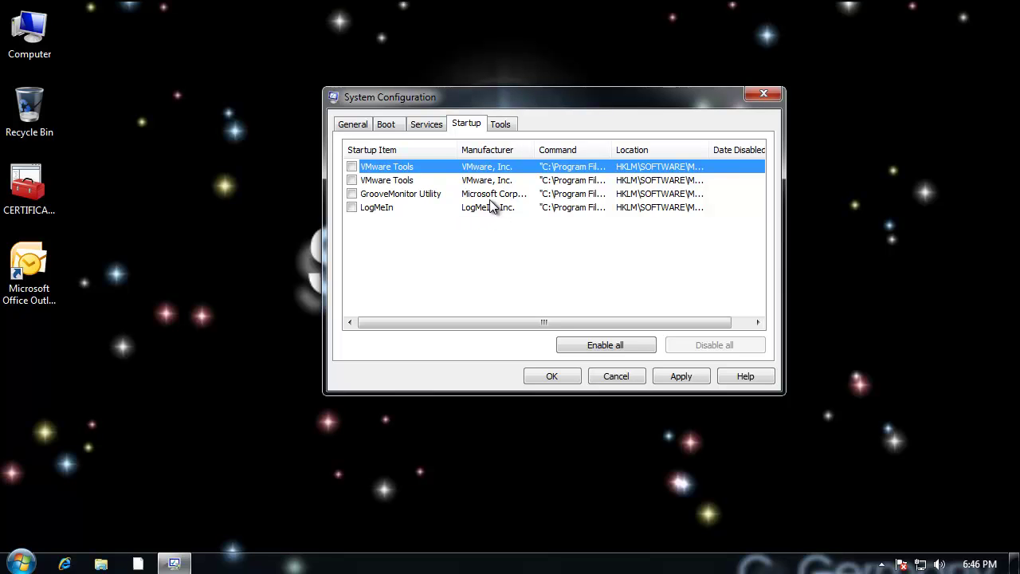
left_click_drag(464, 103, 516, 75)
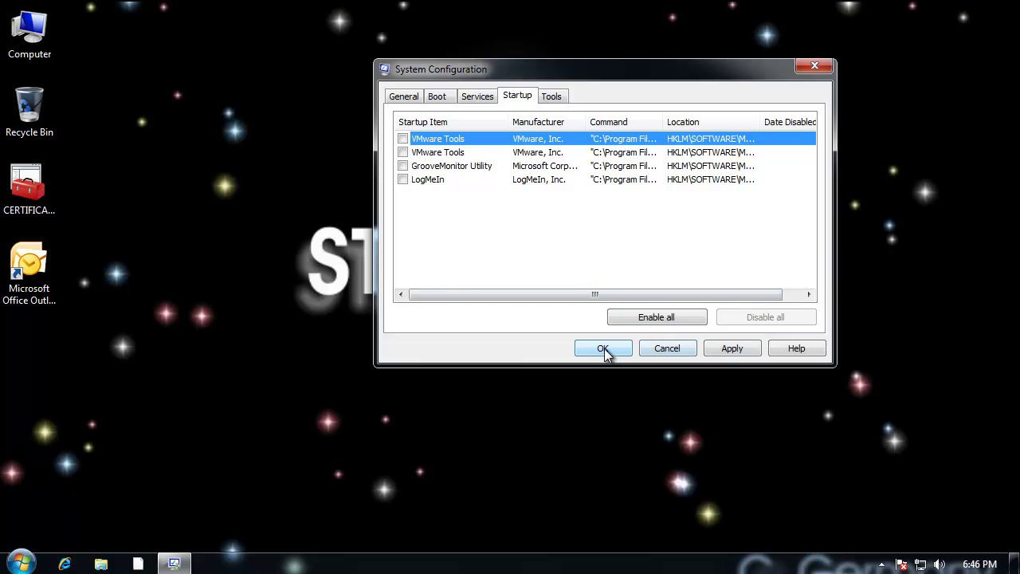
Review the services list, including Windows Audio, the boot options and the general startup selection
left_click(480, 97)
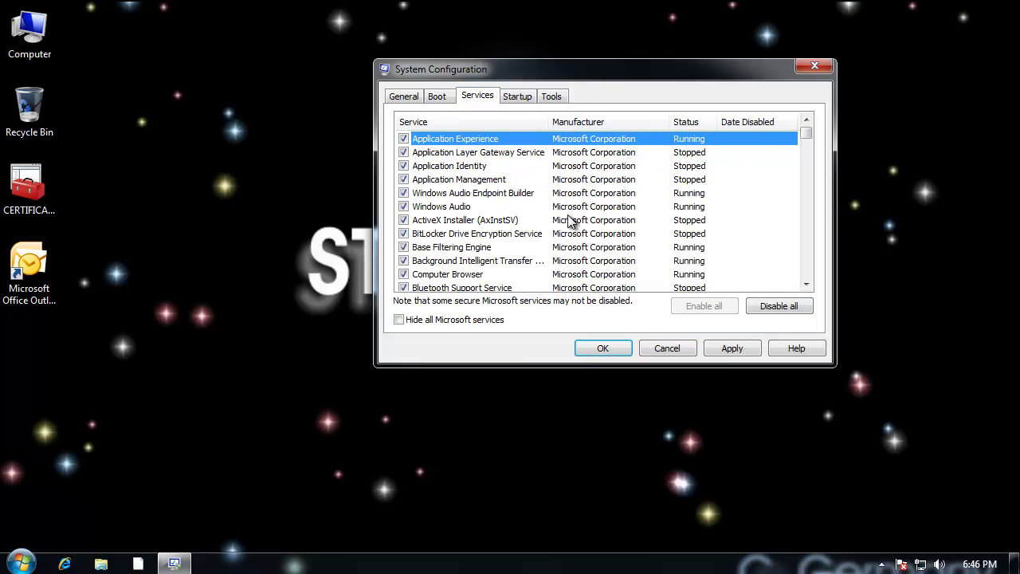
left_click(487, 207)
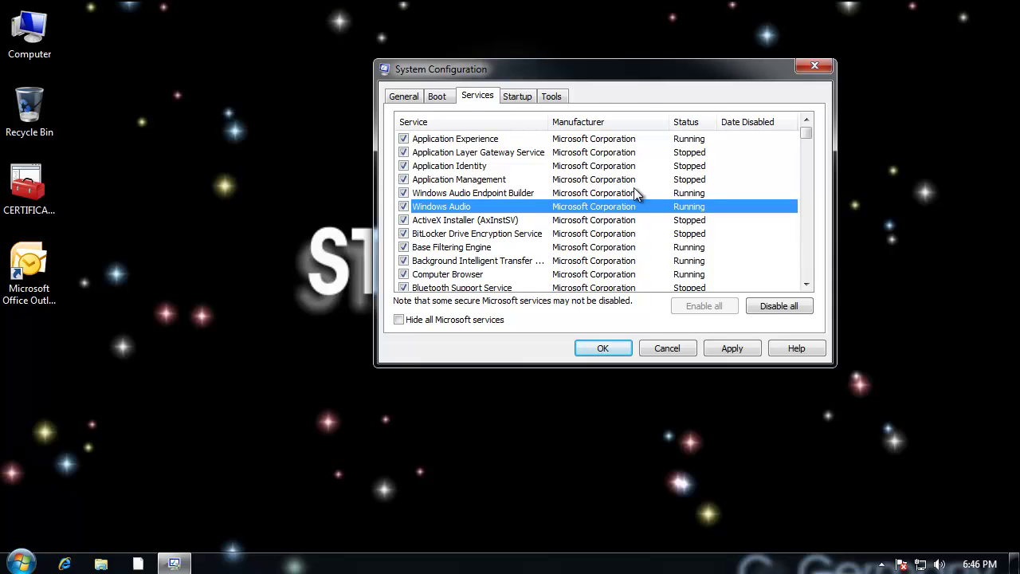
left_click(439, 98)
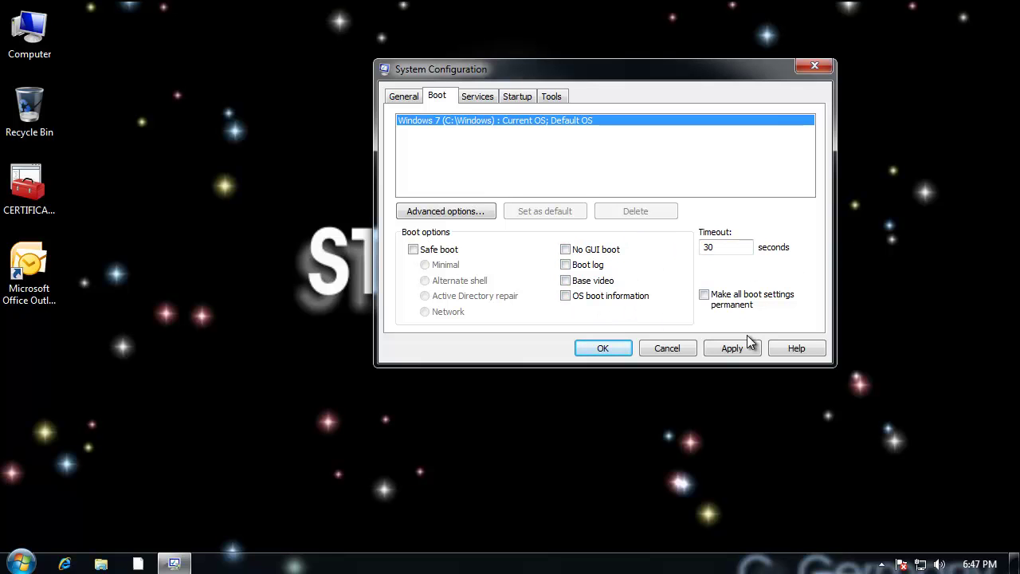
left_click(403, 96)
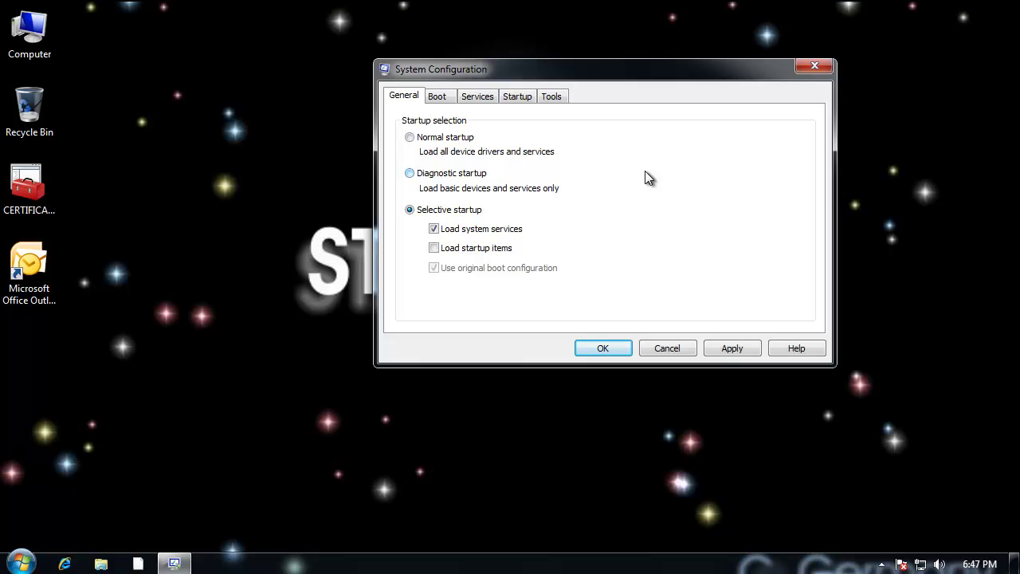
Apply the startup configuration changes, suppress future restart messages and exit without restarting
left_click(711, 349)
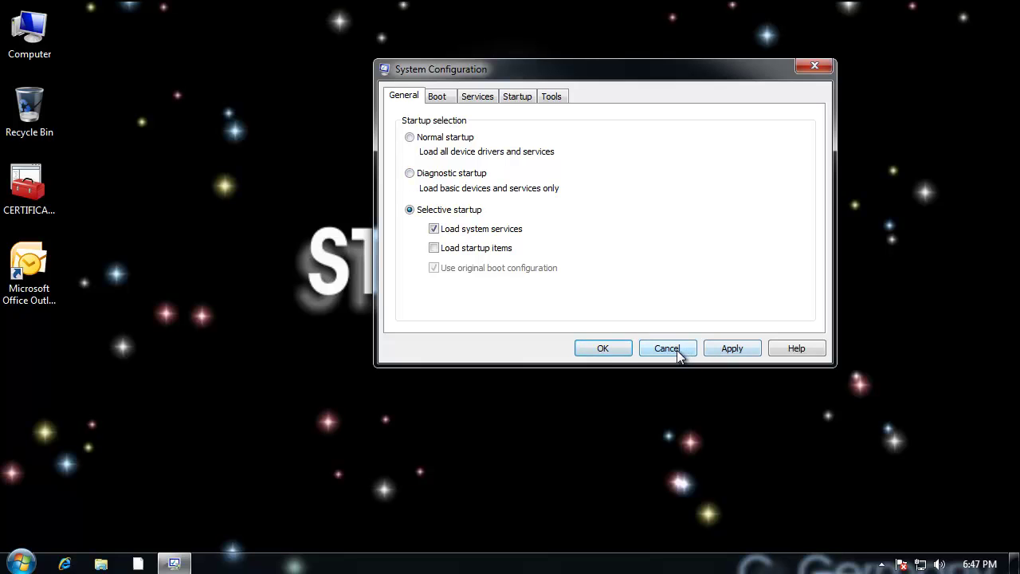
left_click(603, 348)
left_click(386, 289)
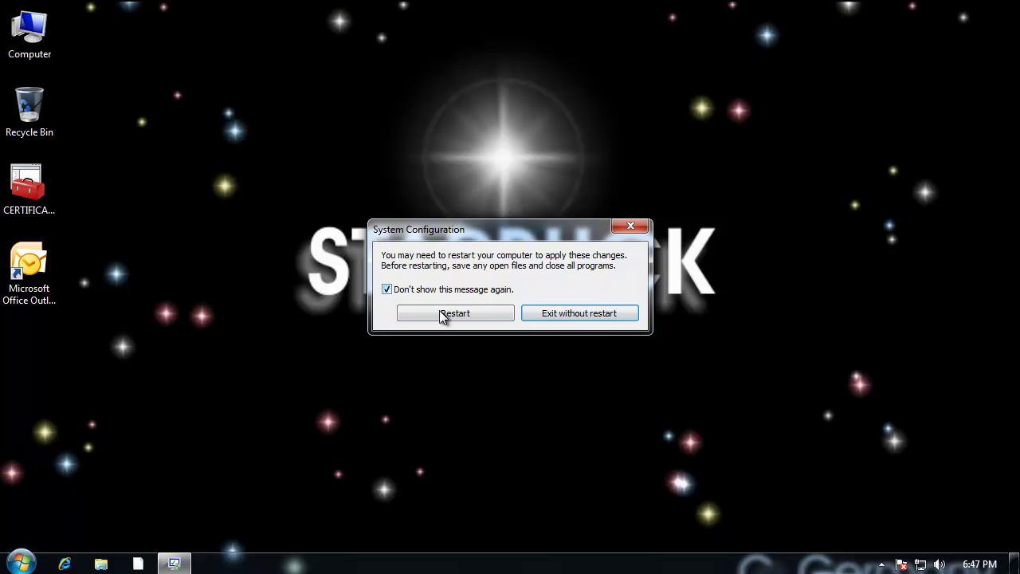
left_click(560, 314)
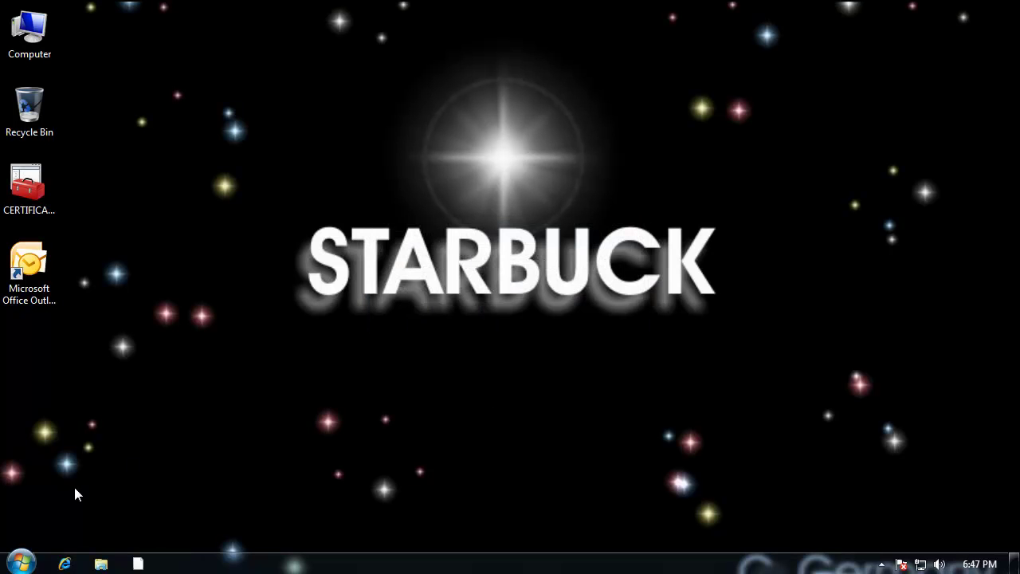